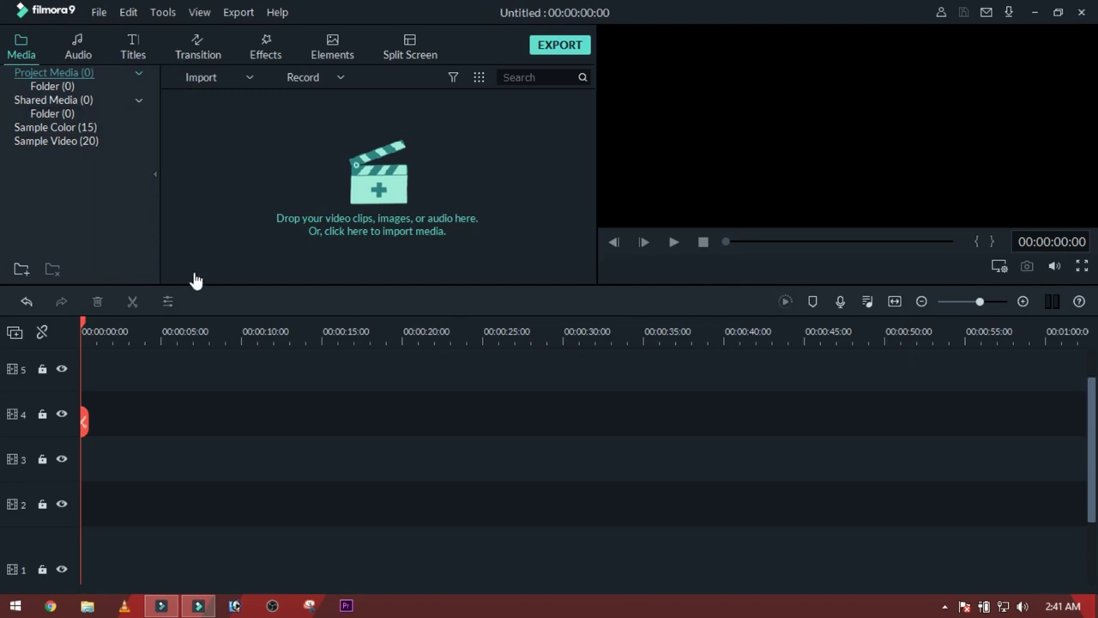
Place the Gradient 3 colour clip on track 1 and the Blue colour clip on track 2 above it.
click(66, 128)
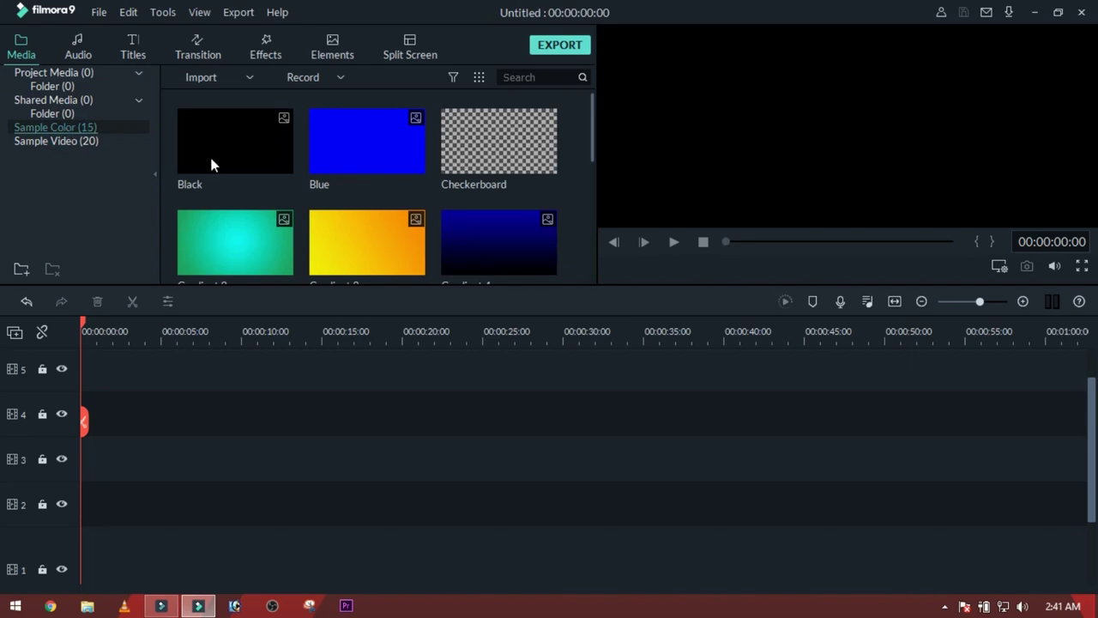
click(592, 157)
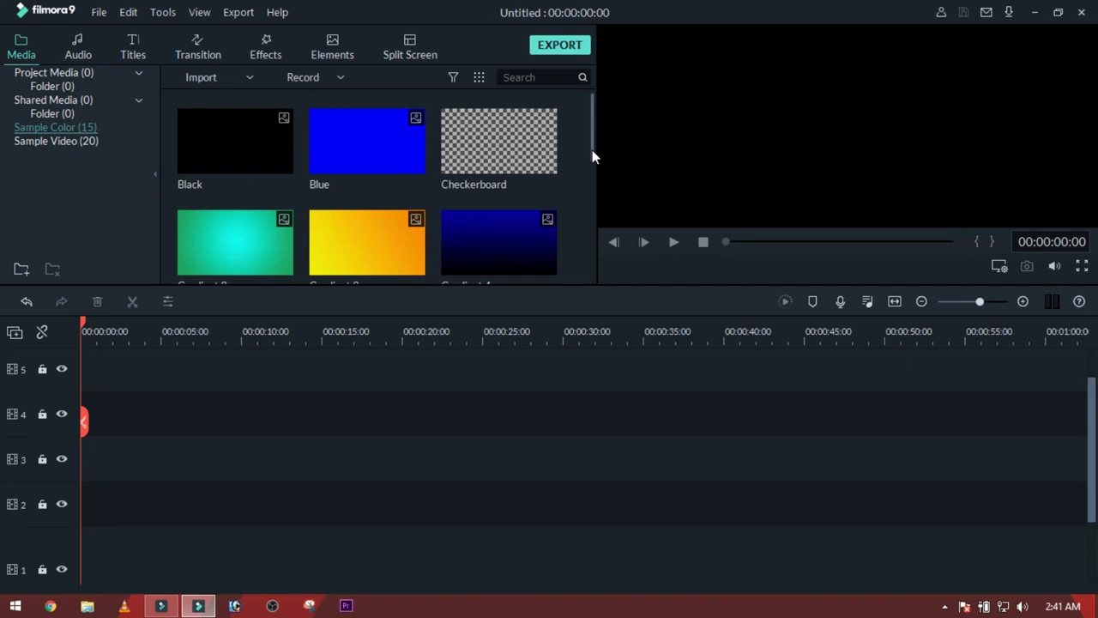
mouse_move(592, 160)
mouse_down()
mouse_move(591, 189)
mouse_move(590, 129)
mouse_up()
mouse_move(318, 256)
mouse_down()
mouse_move(80, 567)
mouse_move(78, 529)
mouse_up()
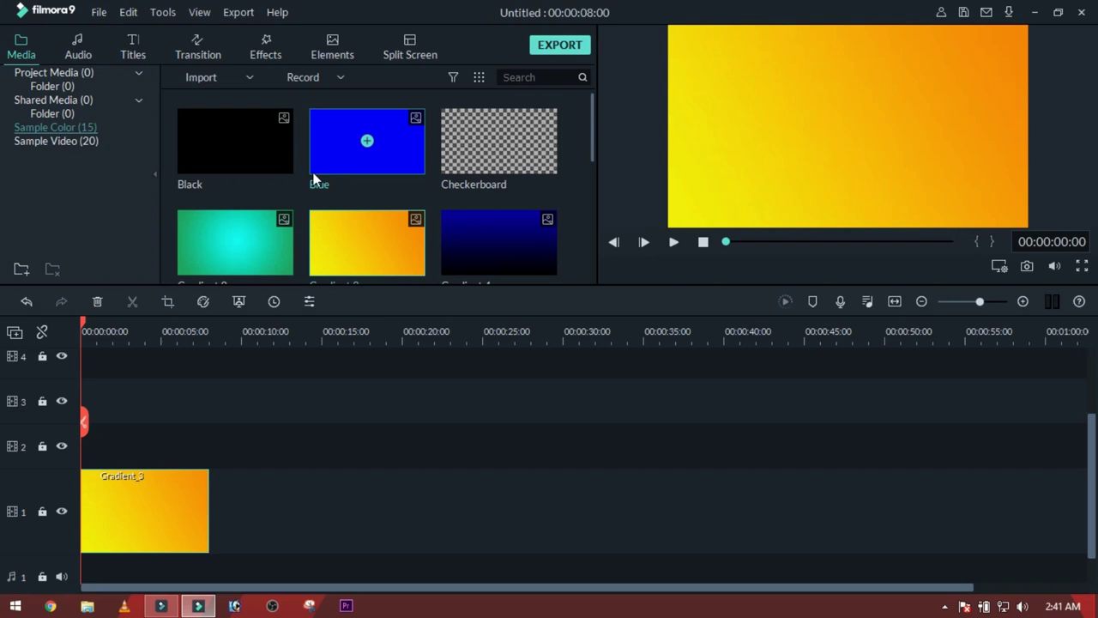
drag(330, 158, 90, 448)
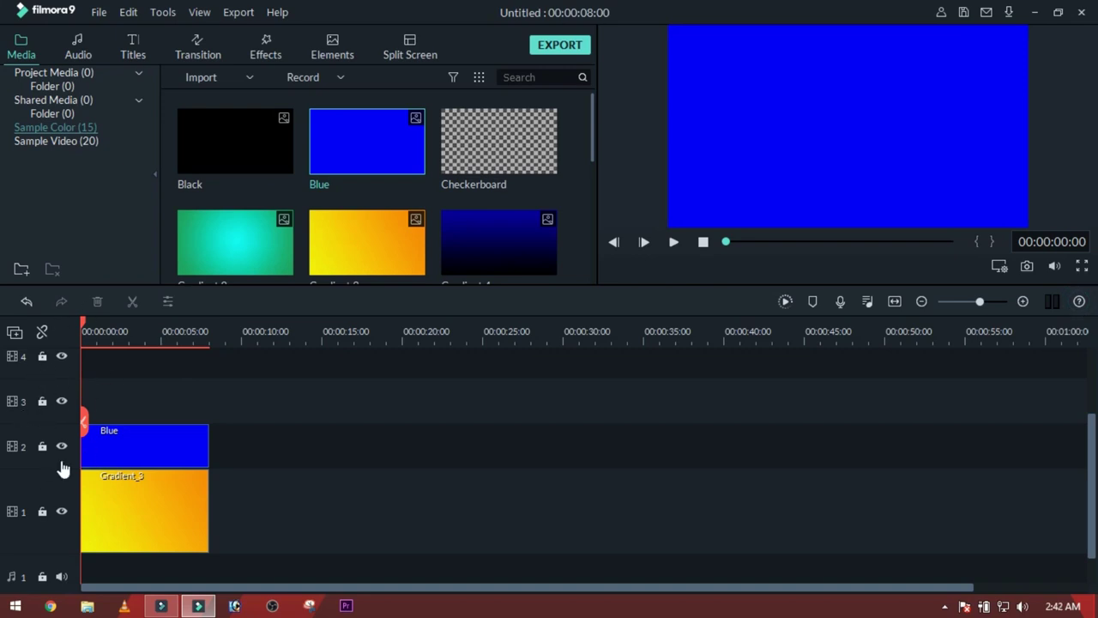
Delete all empty tracks from the timeline.
click(124, 365)
click(53, 369)
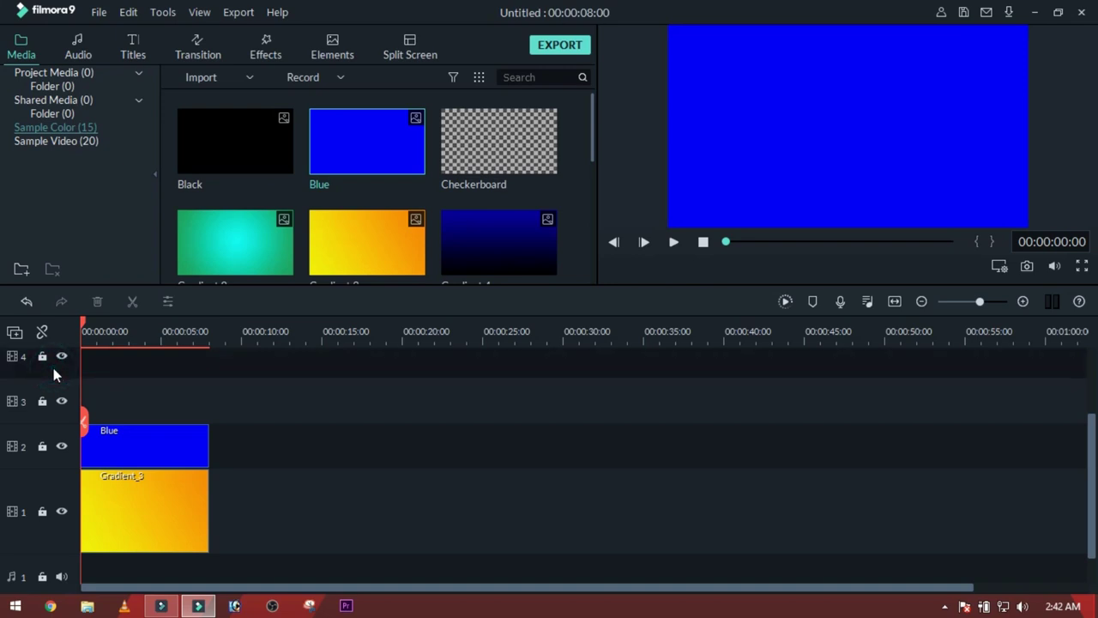
right_click(53, 368)
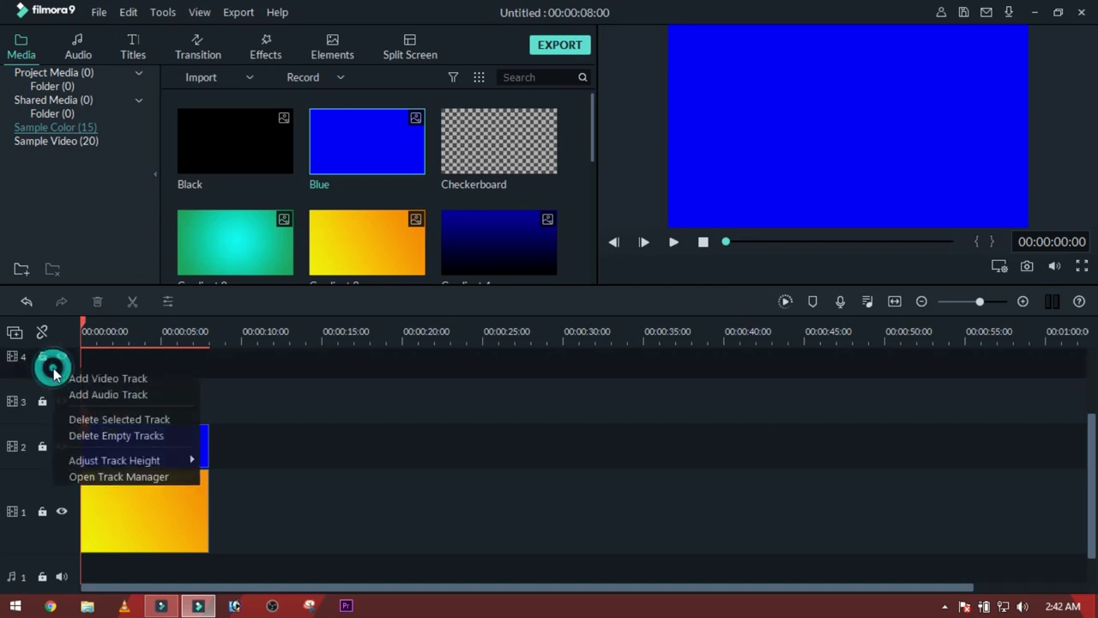
click(123, 437)
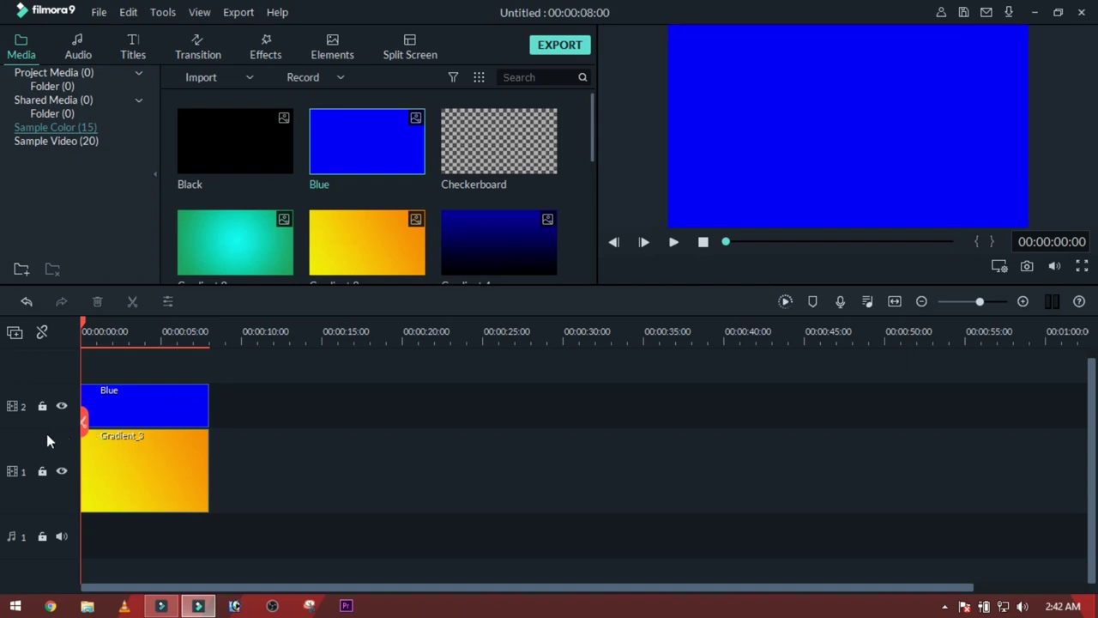
Resize the video tracks to a uniform normal height.
mouse_move(44, 429)
mouse_down()
mouse_move(44, 495)
mouse_move(42, 443)
mouse_up()
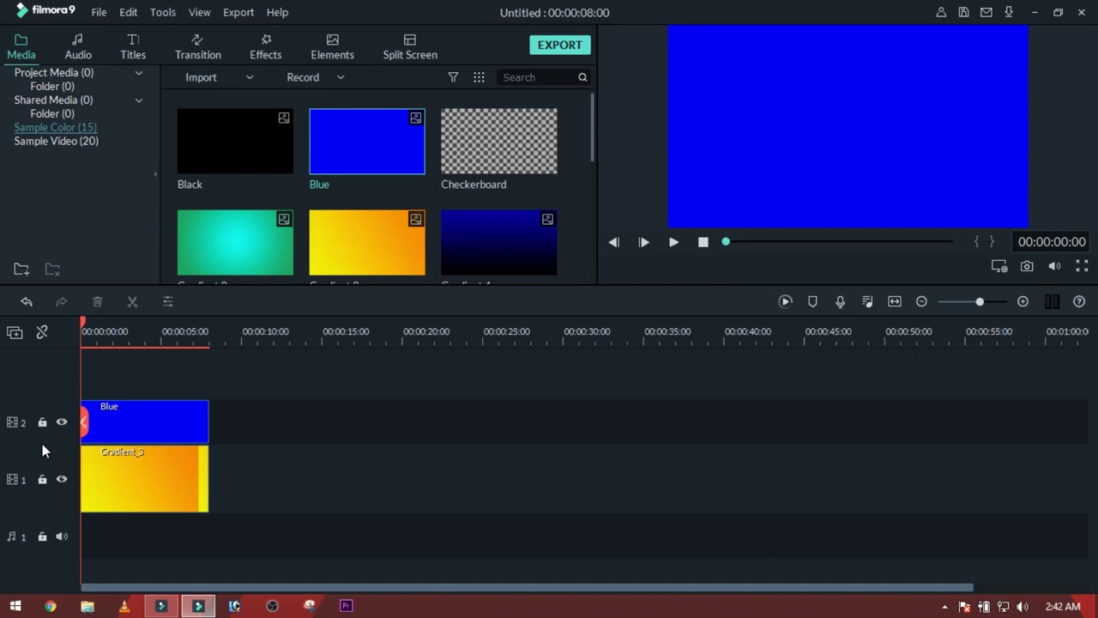
click(14, 336)
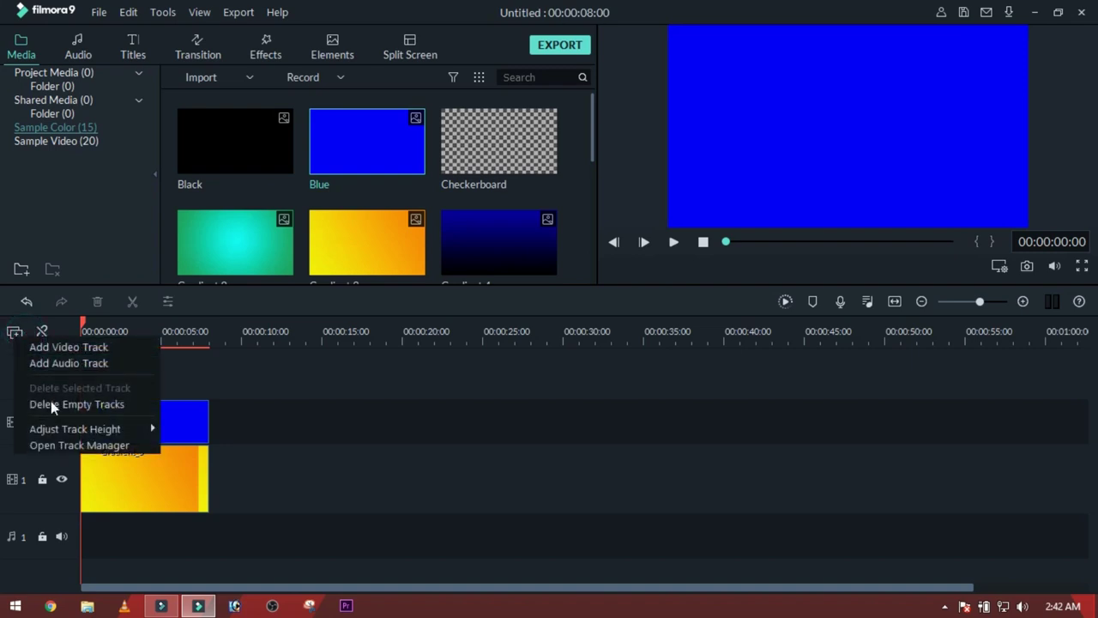
mouse_move(75, 429)
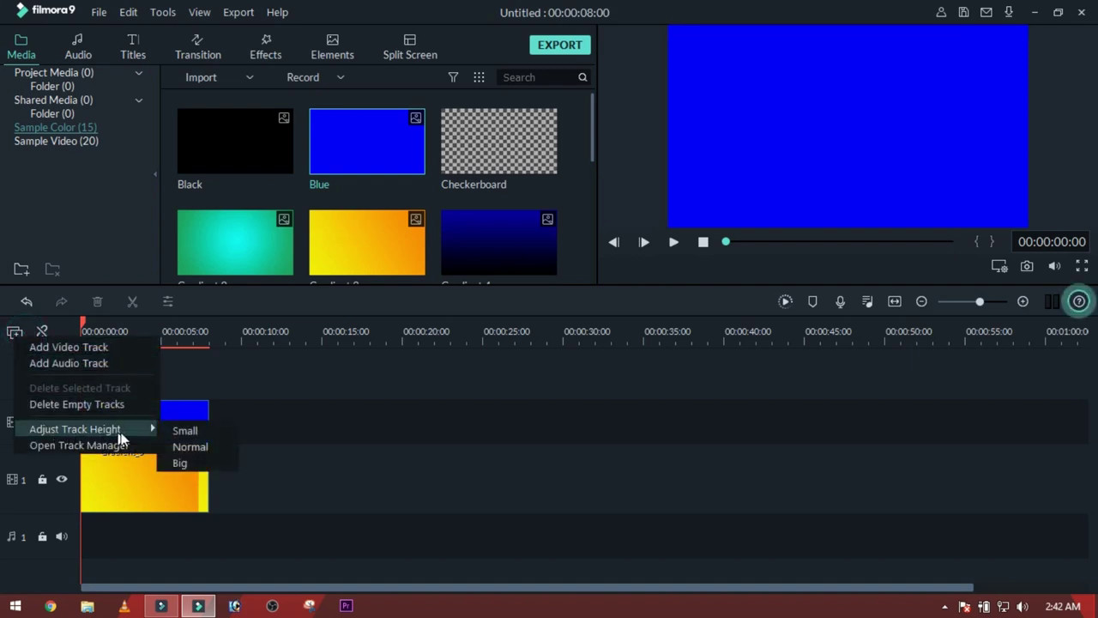
click(176, 432)
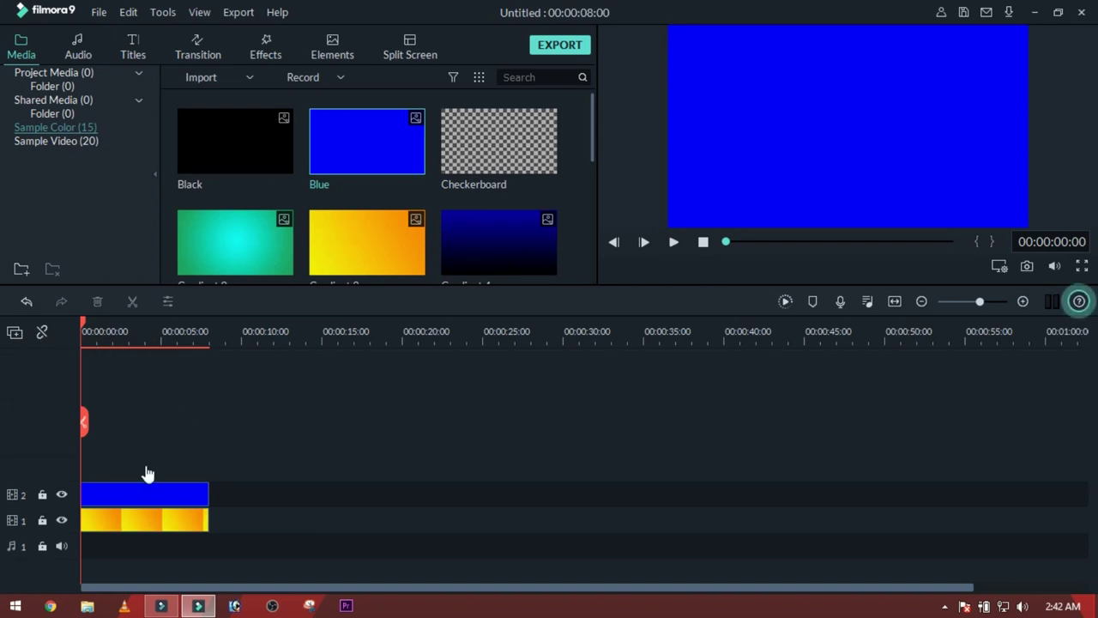
click(13, 333)
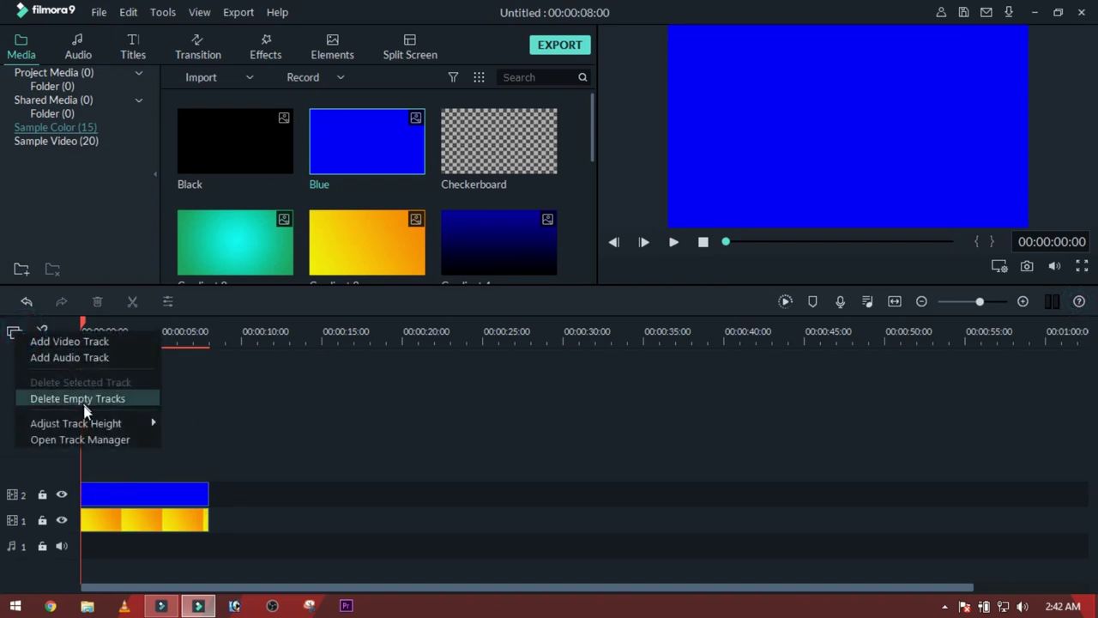
click(190, 456)
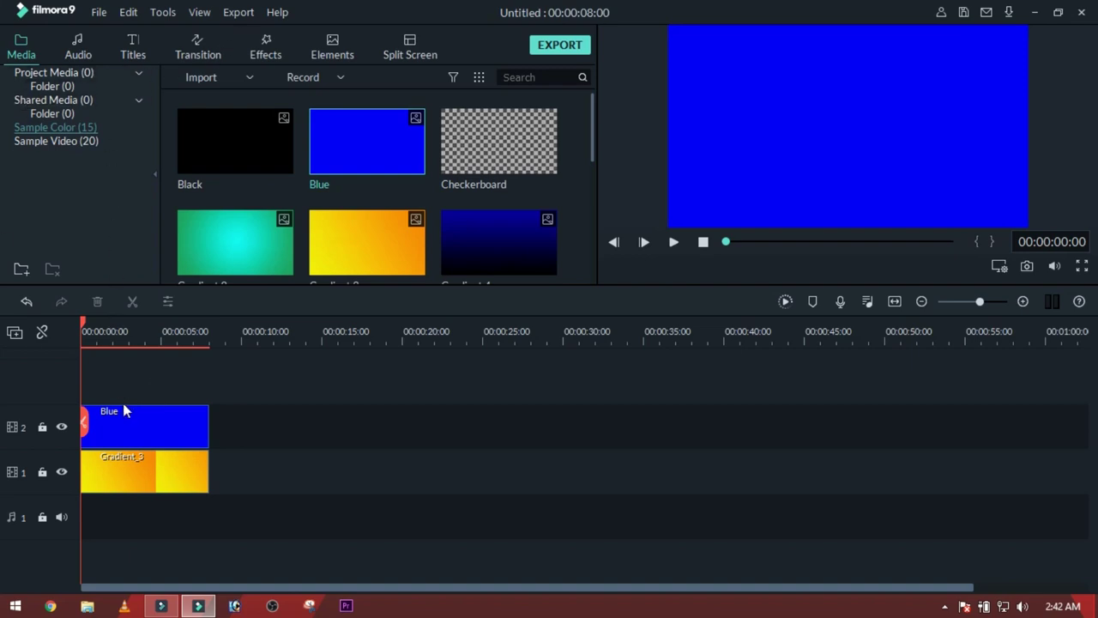
Search the Effects library for WATER and preview the Water effect.
click(263, 60)
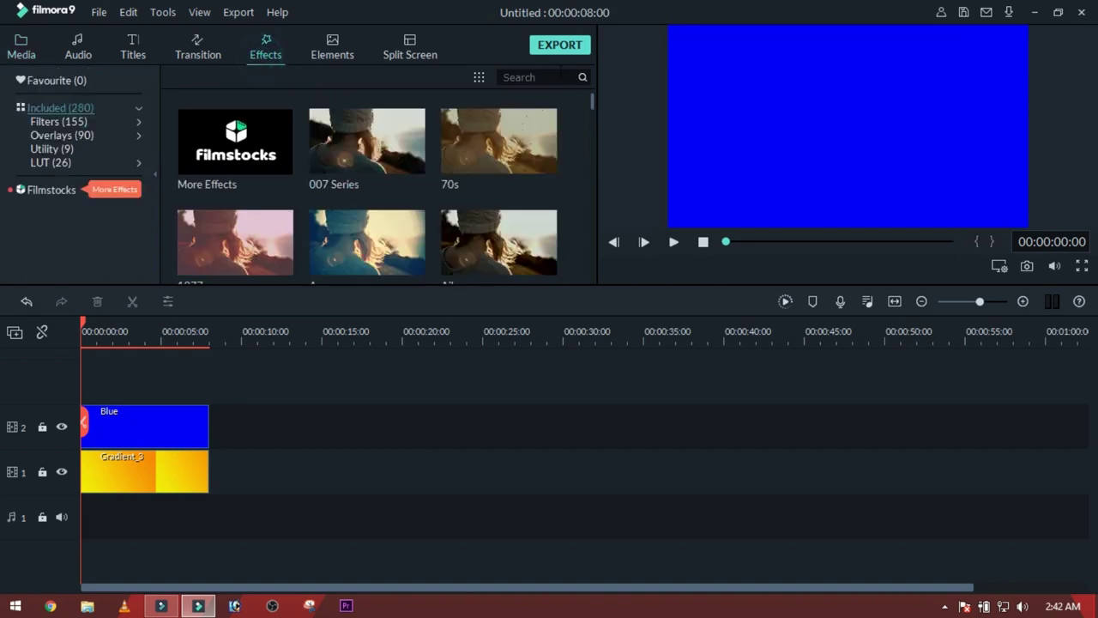
click(544, 78)
text(WATER)
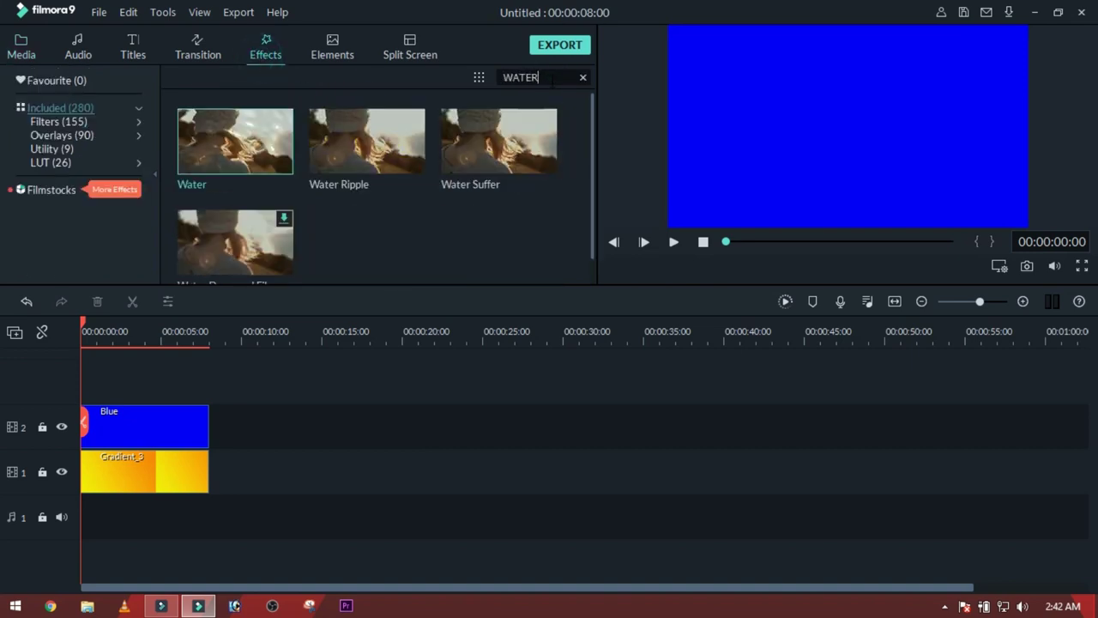
mouse_move(235, 141)
click(275, 152)
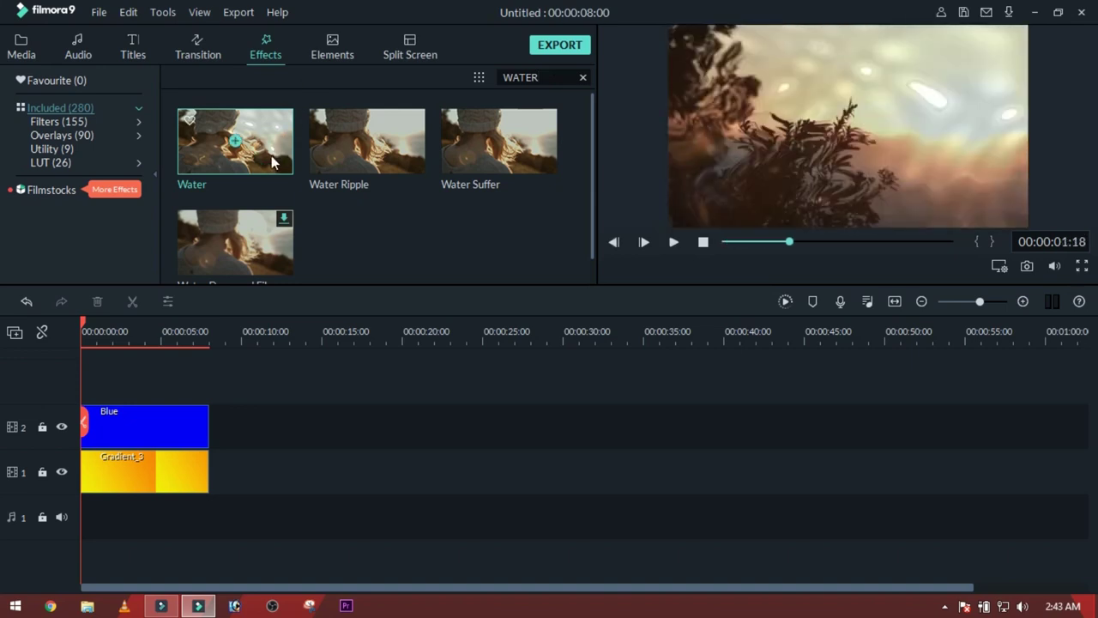
Place Water on track 3 above the colour clips, stretched to 8 seconds, and preview it.
drag(271, 155, 143, 370)
drag(143, 371, 82, 379)
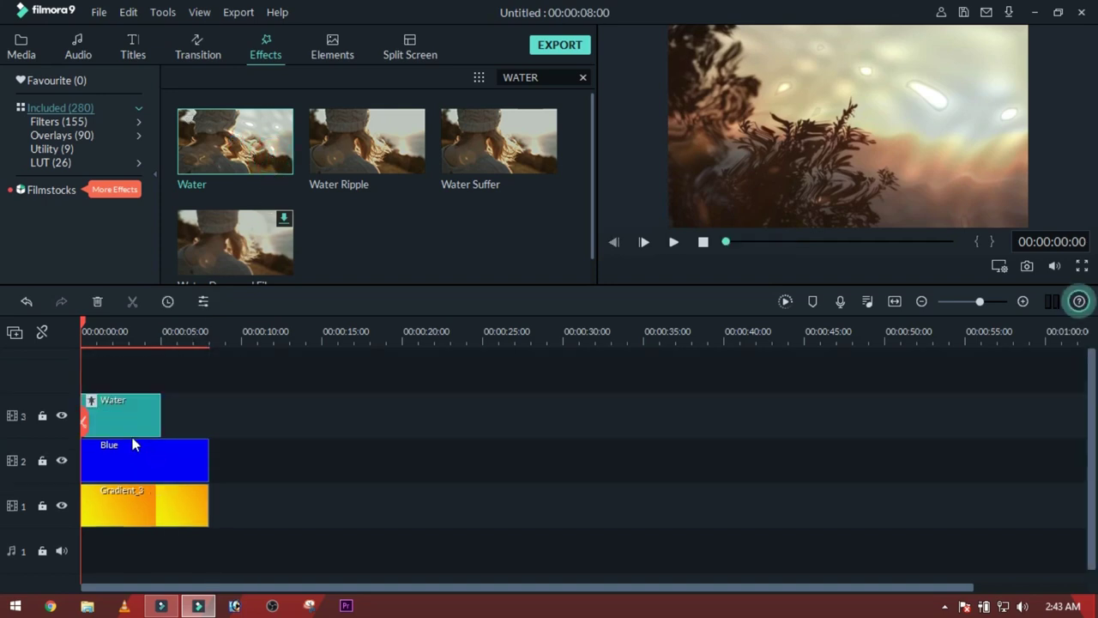
drag(160, 410, 208, 411)
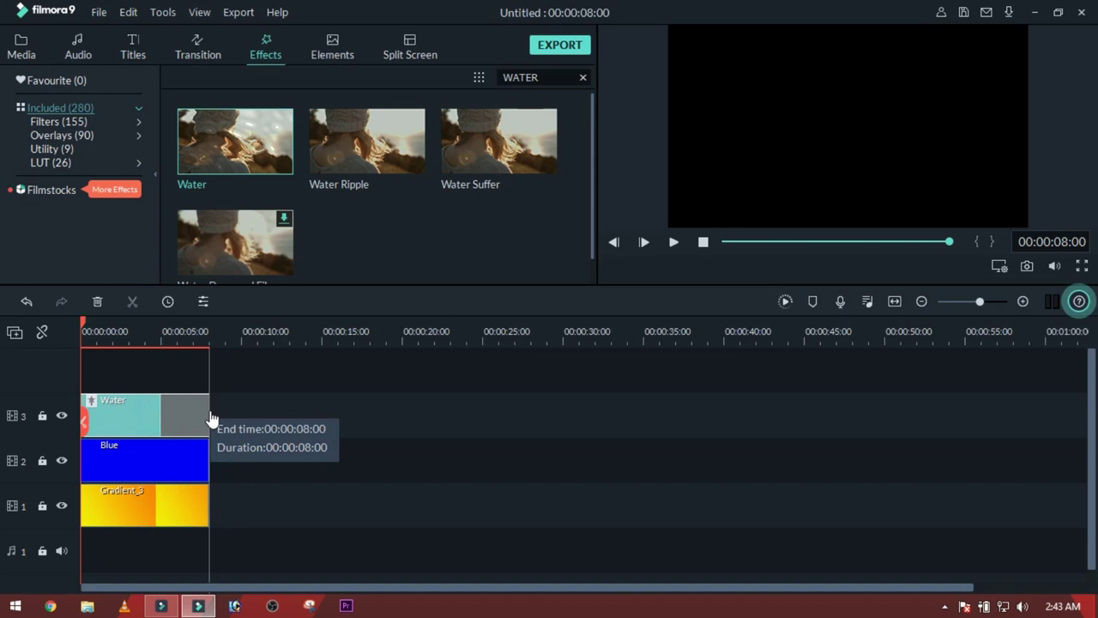
click(115, 334)
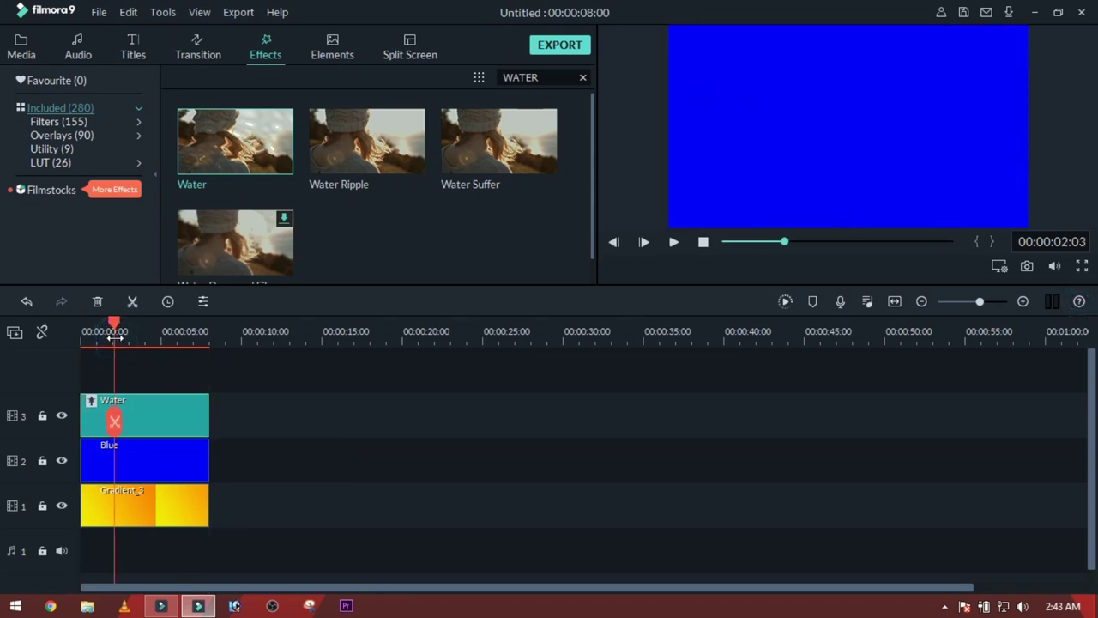
key(space)
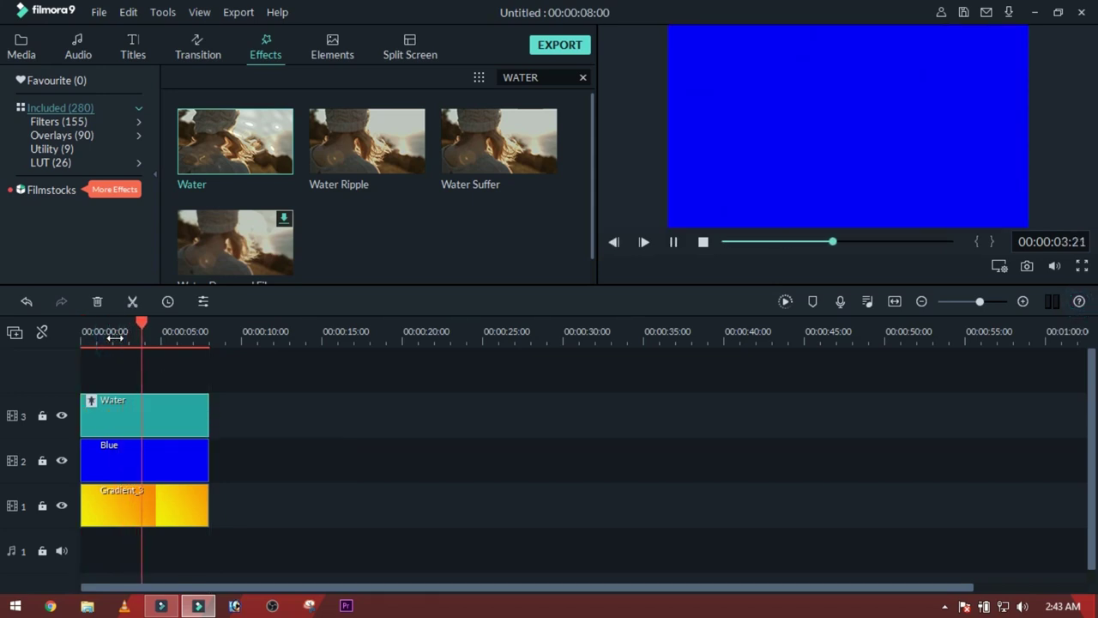
key(space)
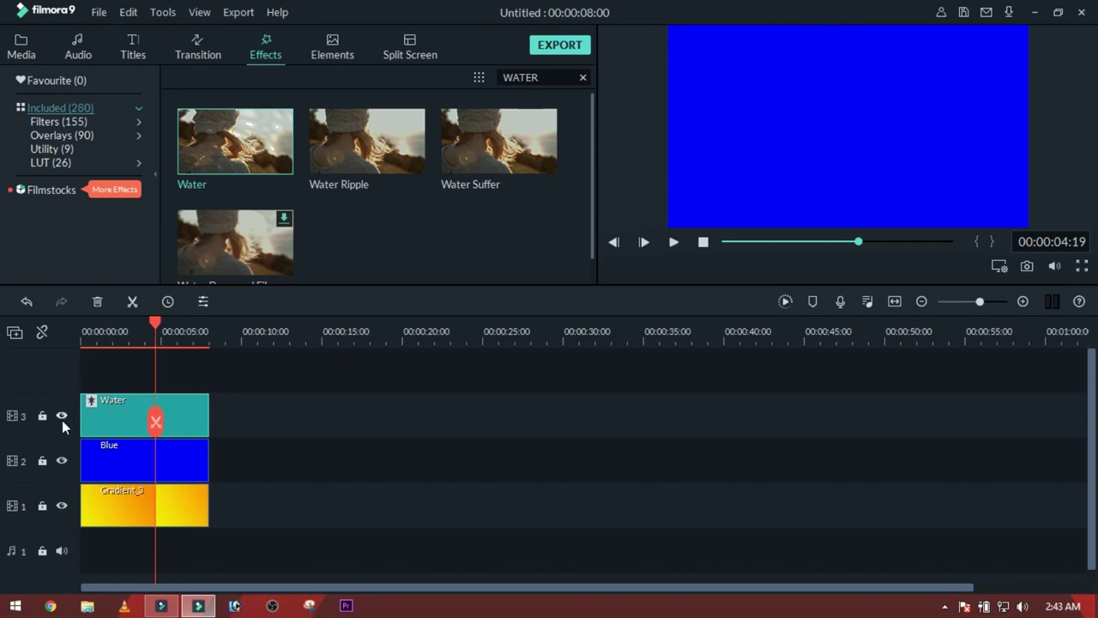
Lock the Water and gradient tracks and raise the Blue layer in the preview.
click(41, 417)
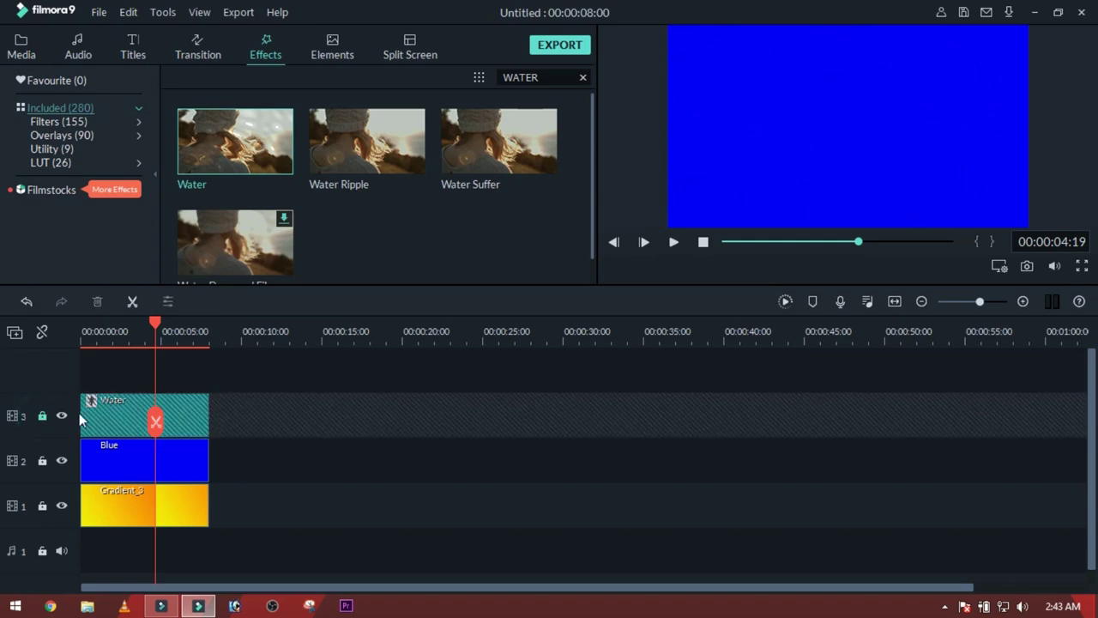
click(726, 241)
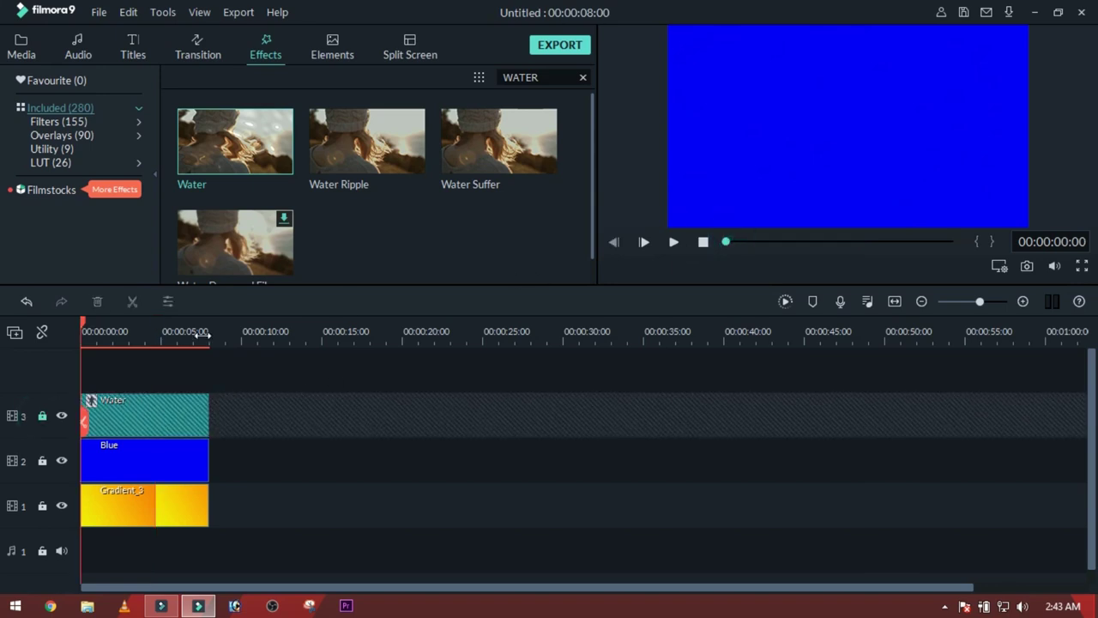
click(137, 345)
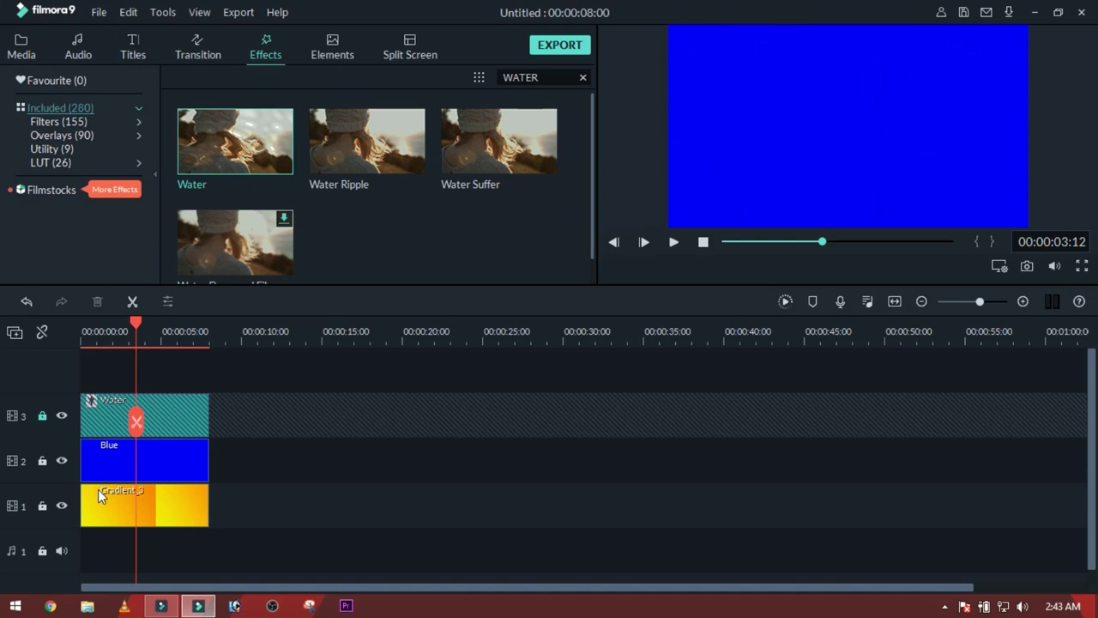
click(41, 507)
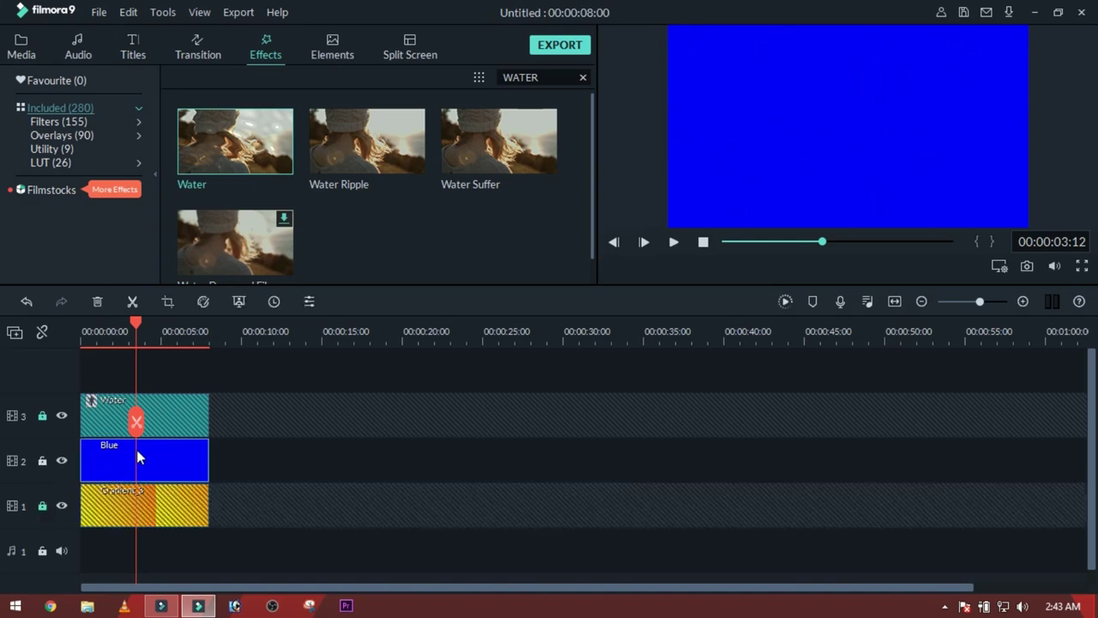
click(136, 449)
click(811, 171)
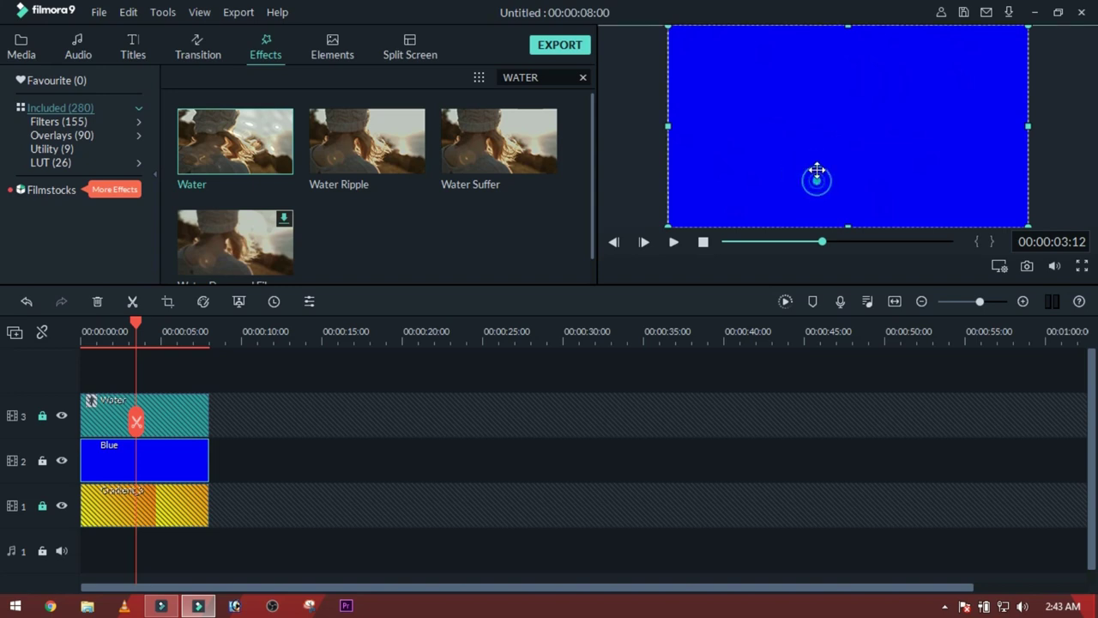
drag(816, 172, 813, 81)
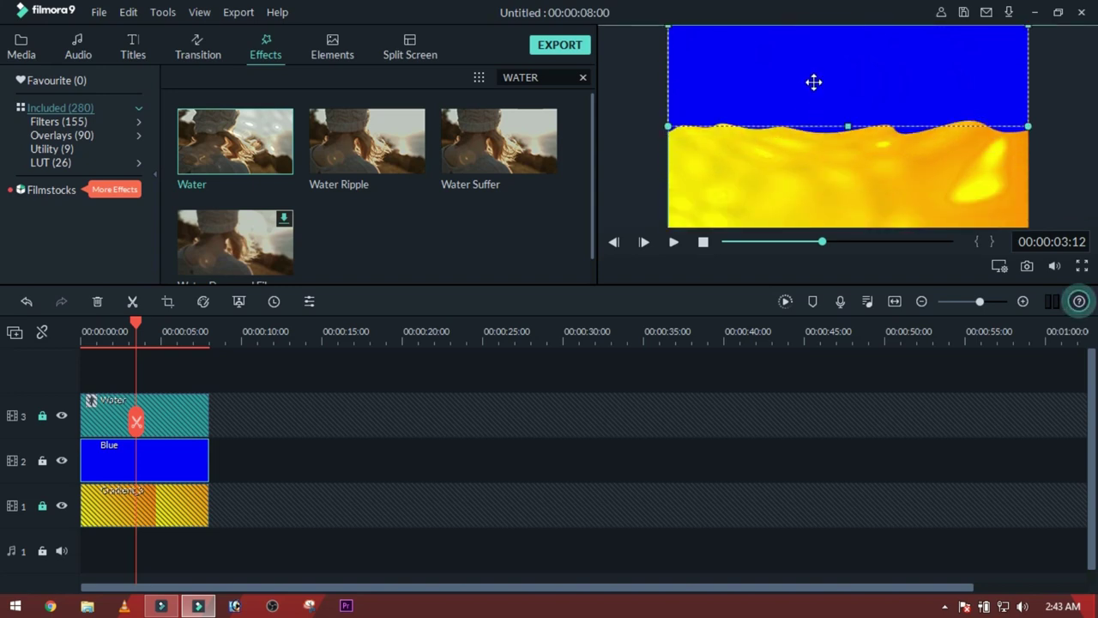
Lock the Blue track, unlock the gradient, and drag the gradient lower, then preview playback.
click(150, 492)
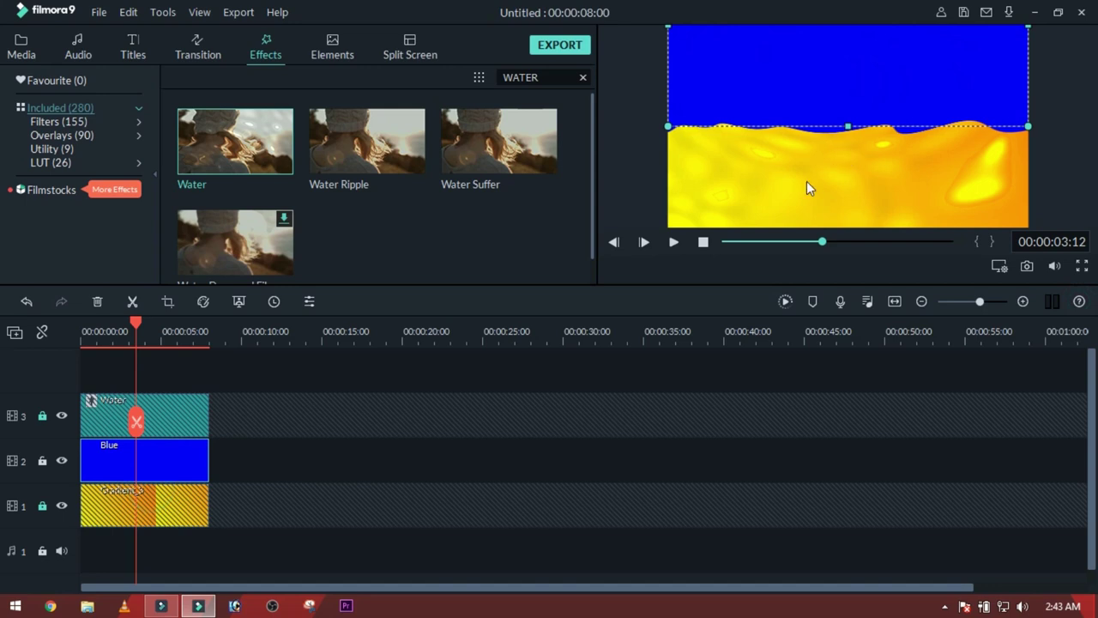
click(42, 462)
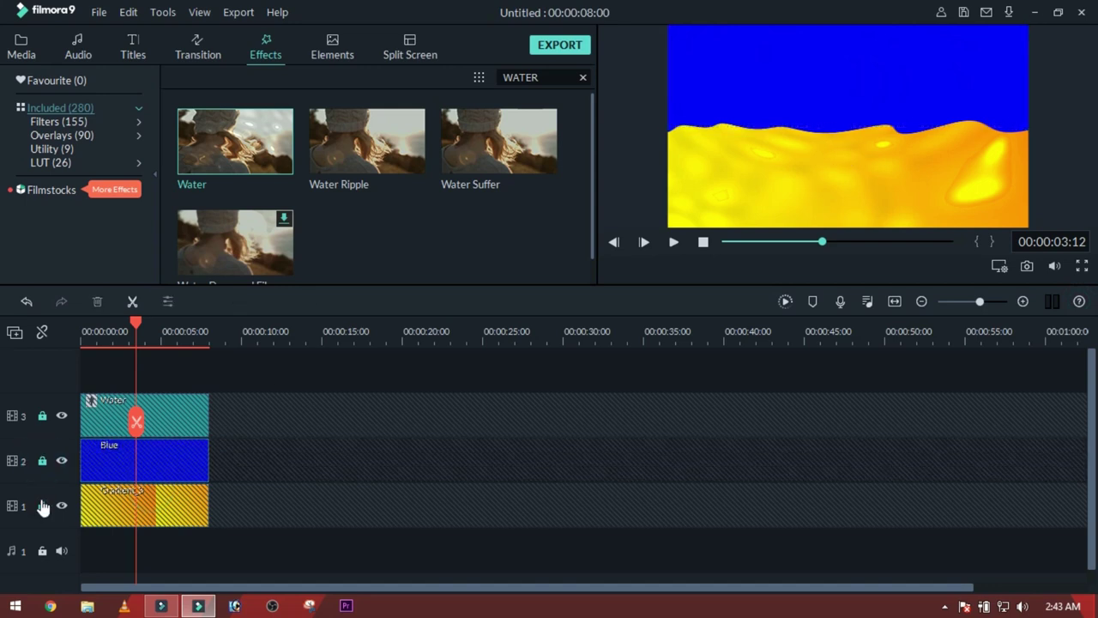
click(42, 505)
click(117, 506)
drag(738, 194, 741, 271)
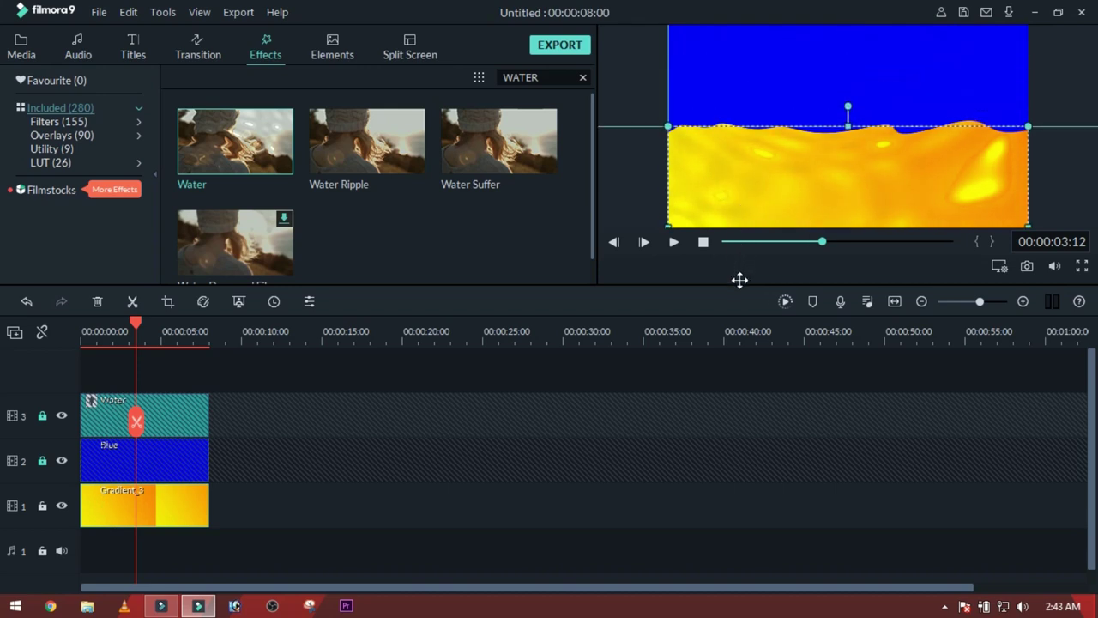
key(space)
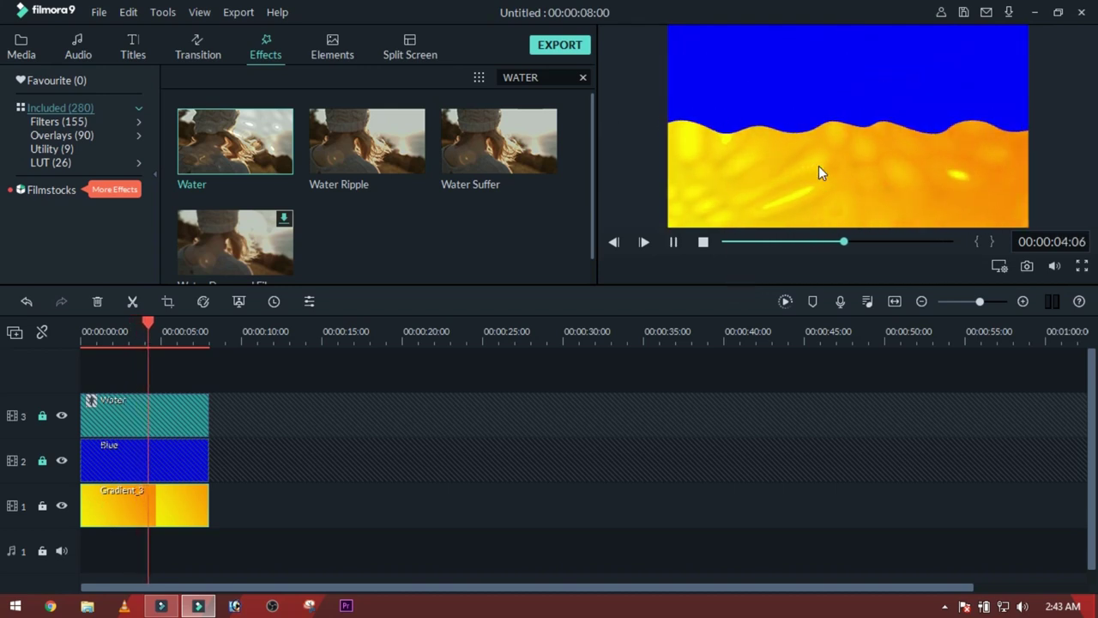
key(space)
Replay the preview from the start, then lock track 1 and unlock the Water track 3.
click(730, 244)
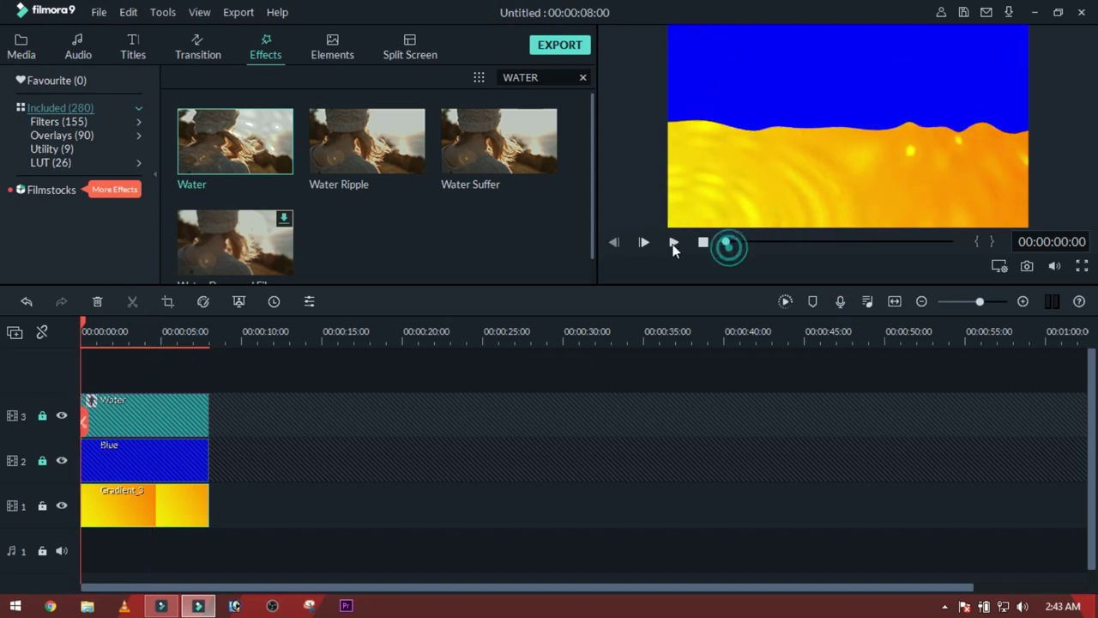
click(671, 244)
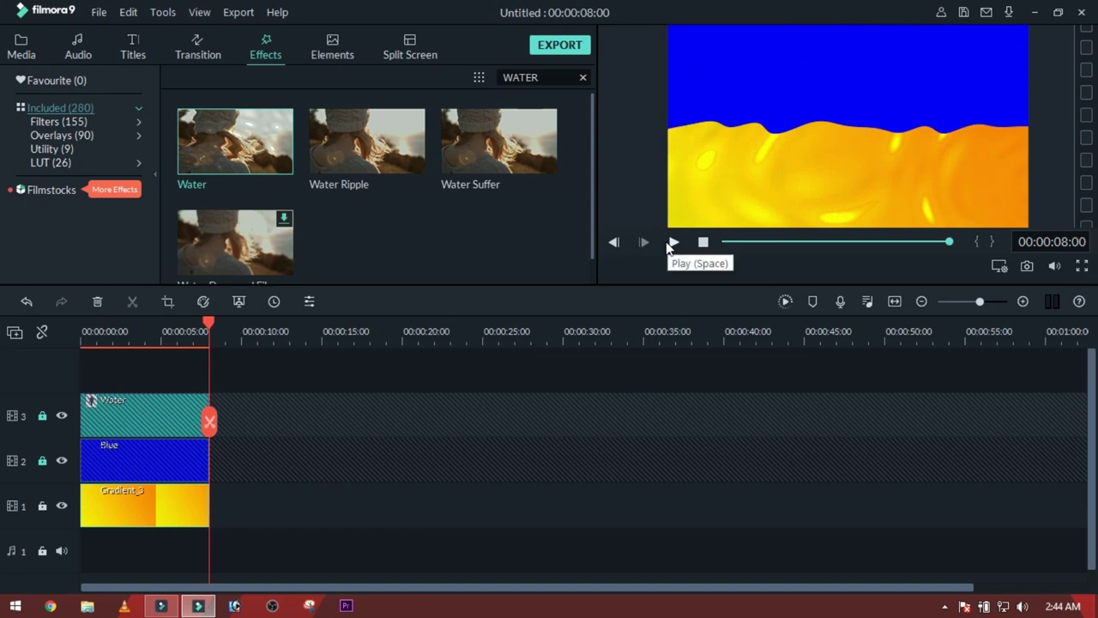
click(734, 242)
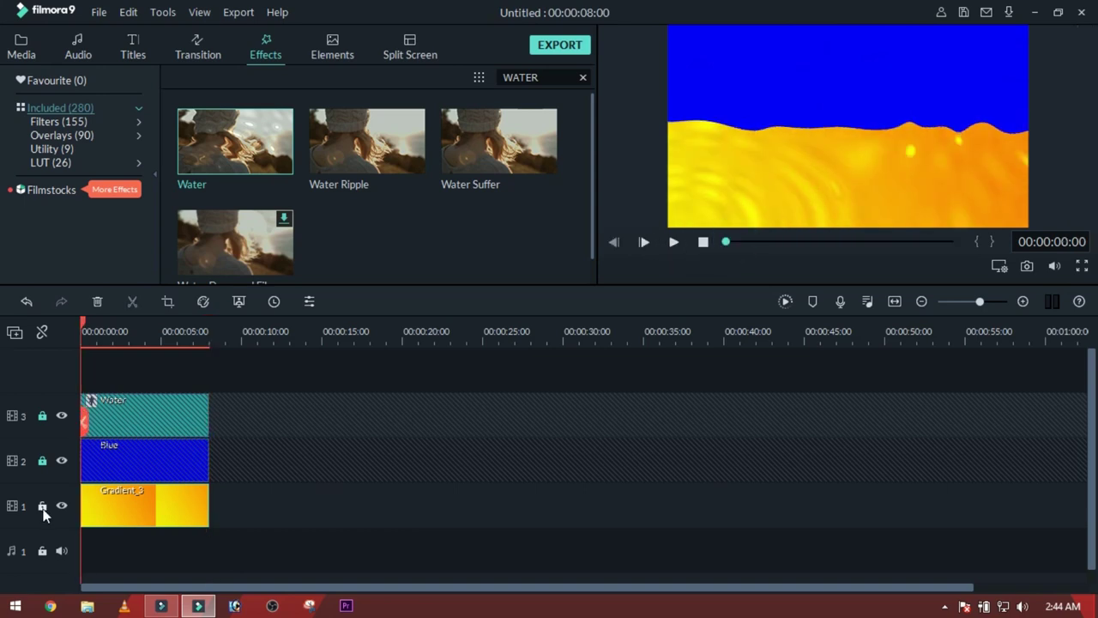
click(42, 507)
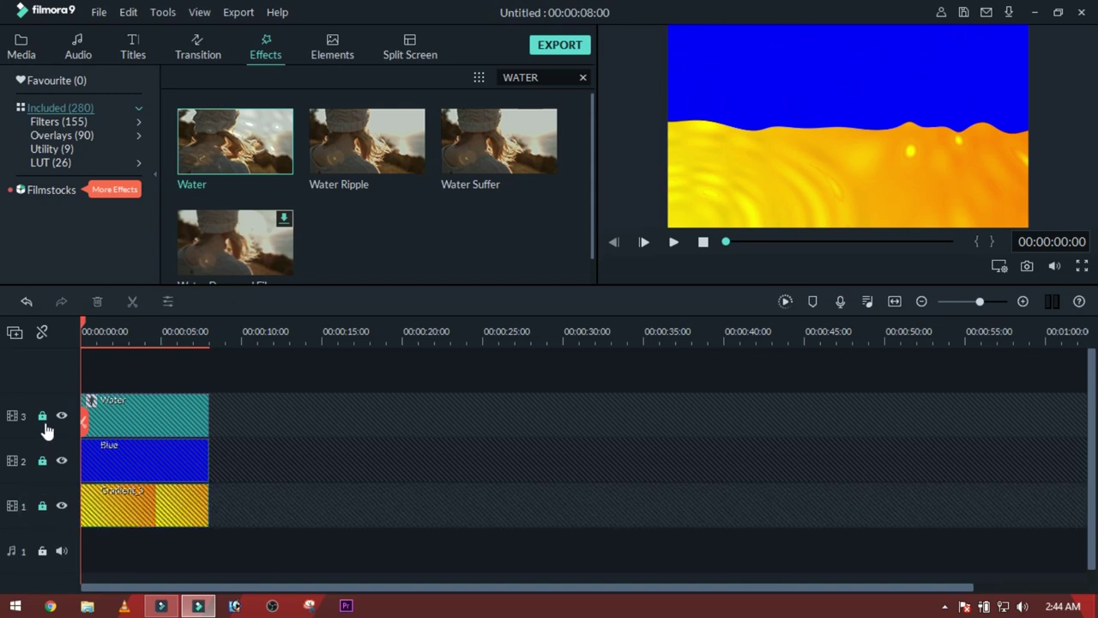
click(42, 417)
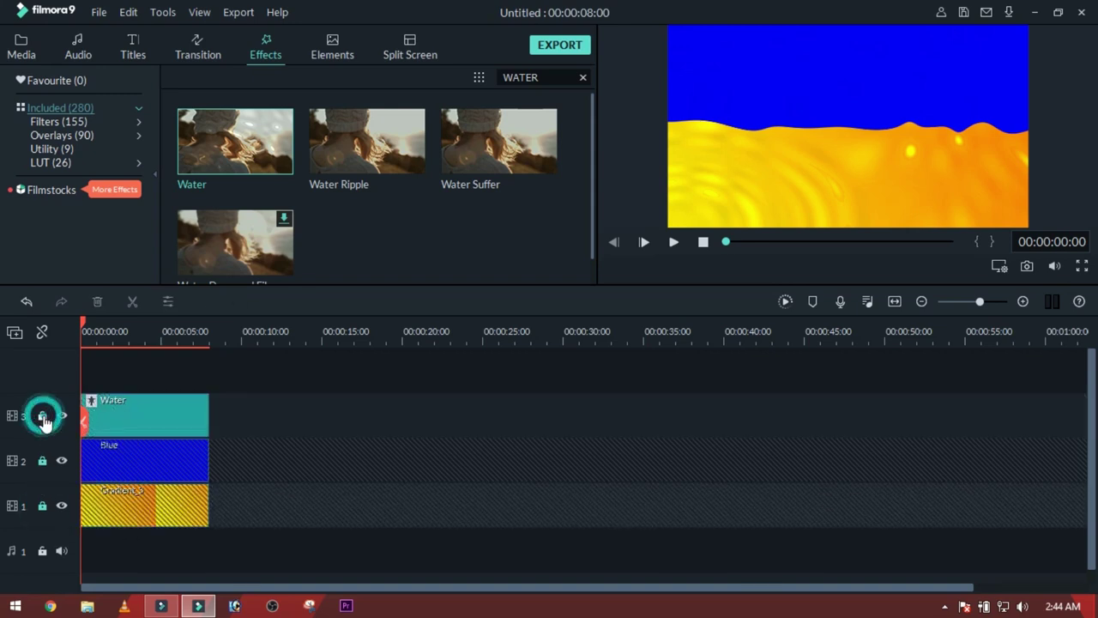
Drag the Water effect's Emboss slider to 0.62 and preview the deeper ripples.
double_click(128, 415)
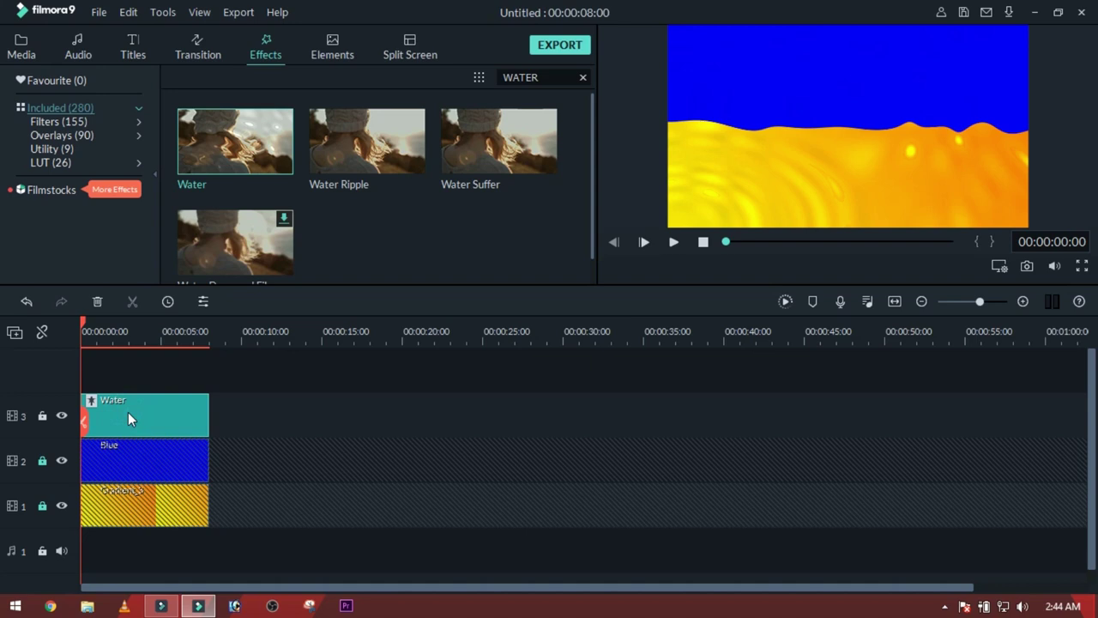
click(131, 331)
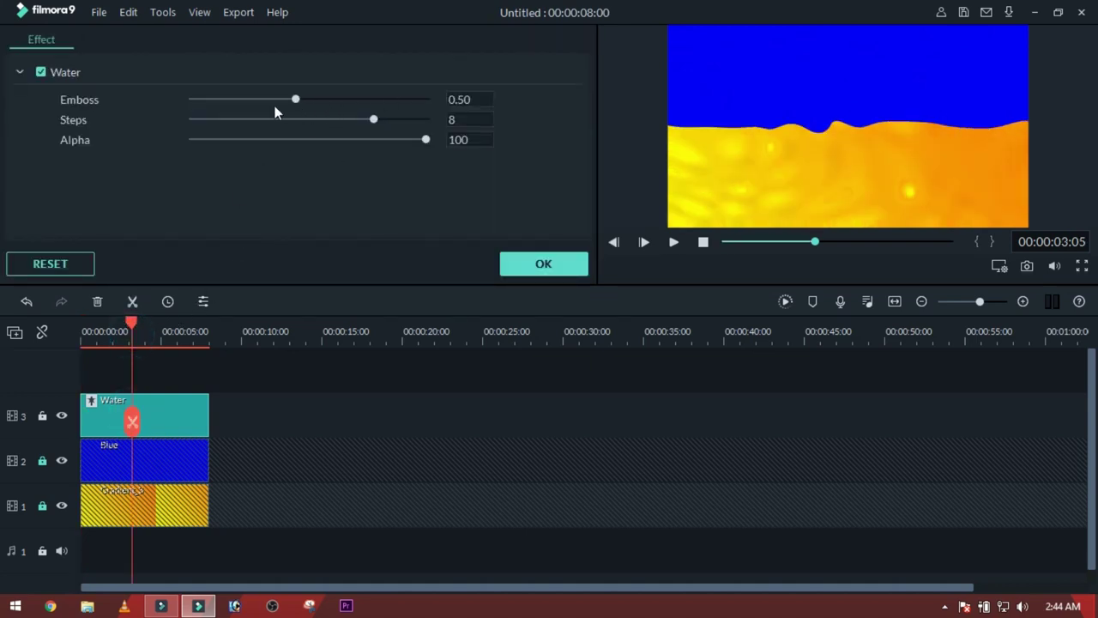
mouse_move(295, 100)
mouse_down()
mouse_move(260, 102)
mouse_move(326, 100)
mouse_up()
key(space)
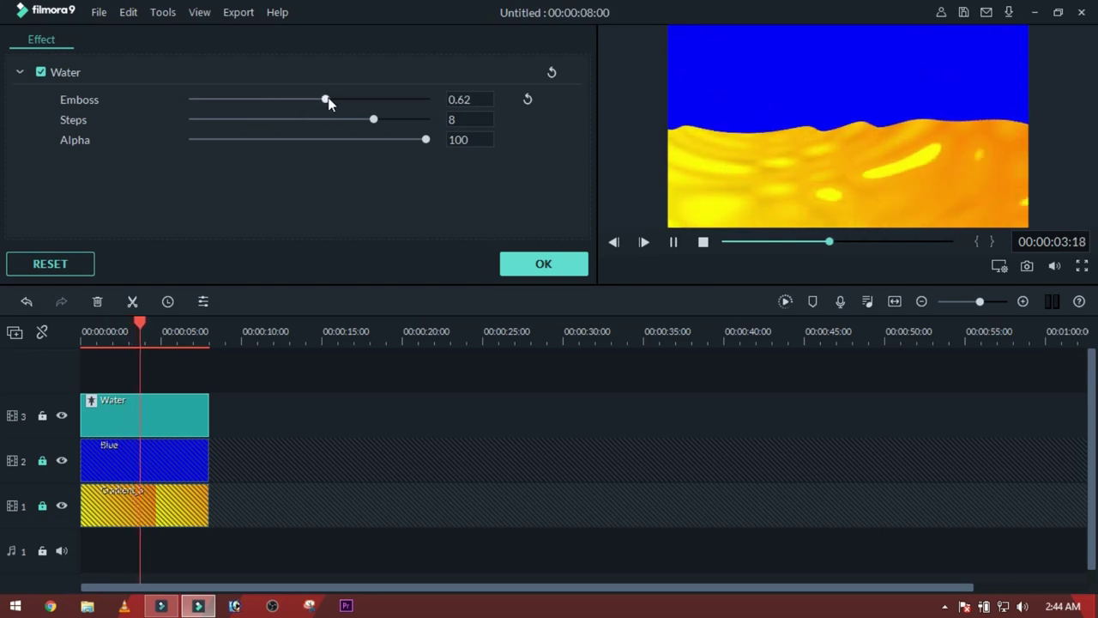
key(space)
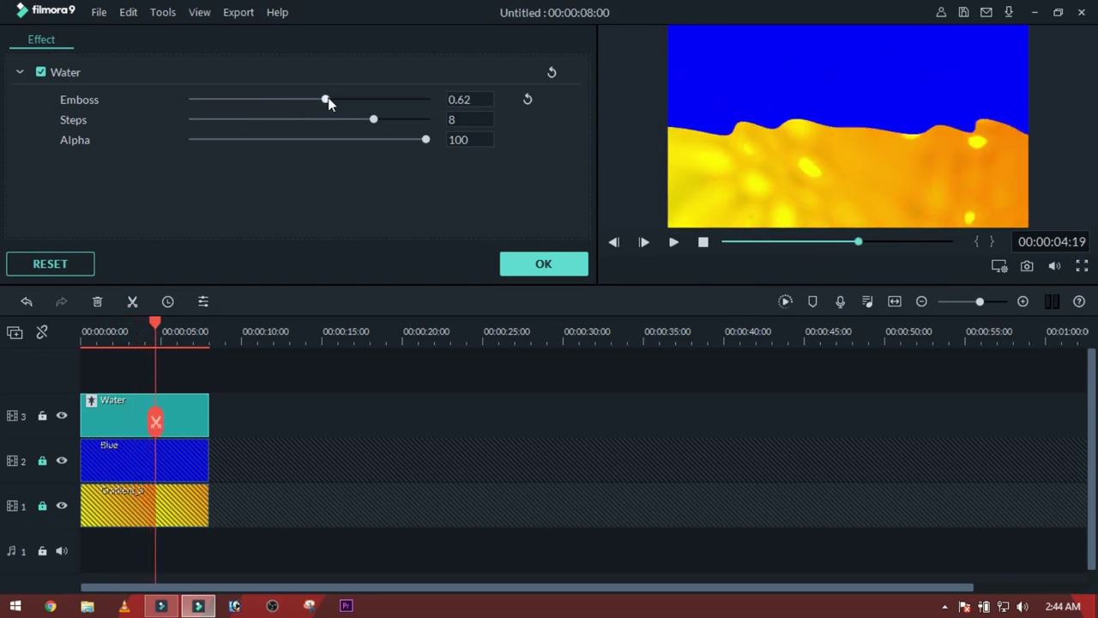
Apply the Water settings and preview the Default Lowerthird title under Lower 3rds.
click(539, 262)
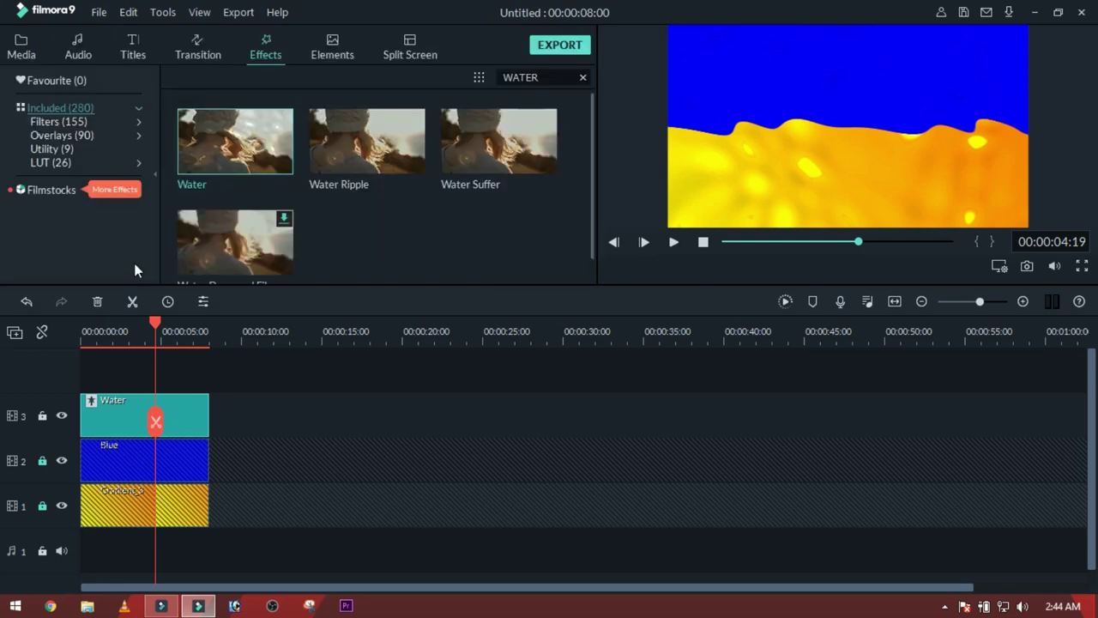
click(20, 47)
click(129, 49)
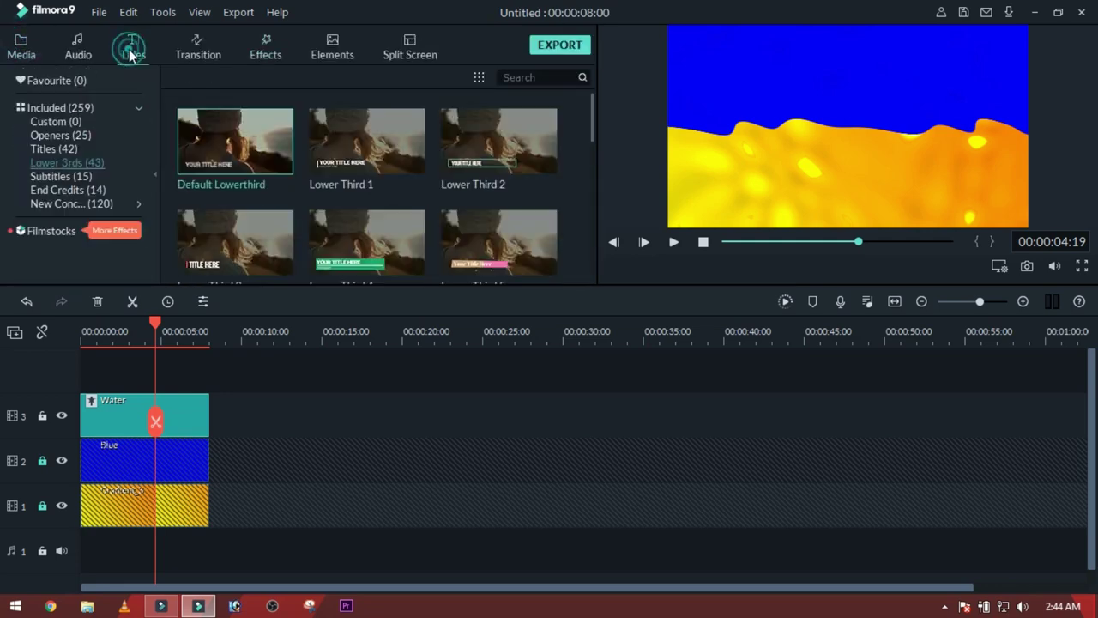
click(200, 163)
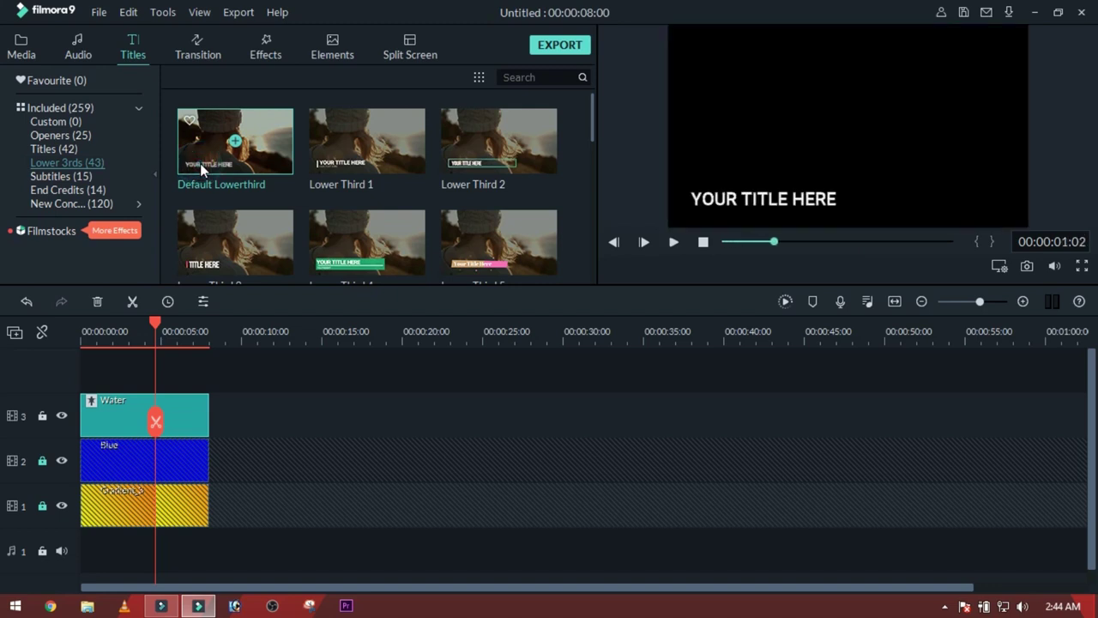
Place Default Lowerthird on a new fourth track and open it in the advanced editor.
mouse_move(200, 163)
mouse_down()
mouse_move(324, 399)
mouse_move(364, 394)
mouse_up()
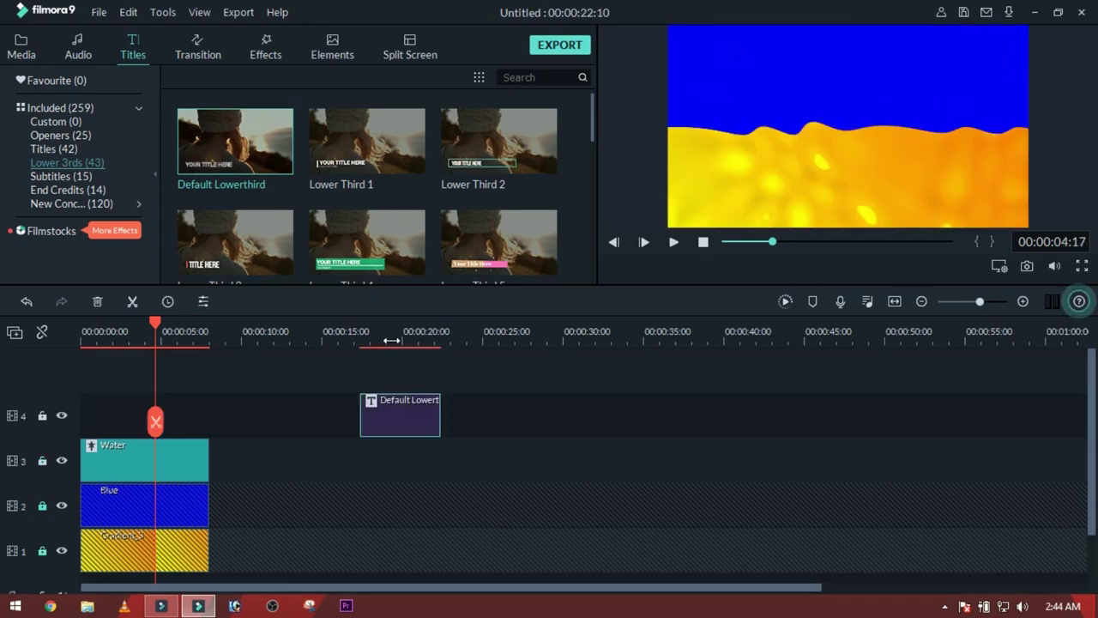
click(388, 335)
double_click(424, 422)
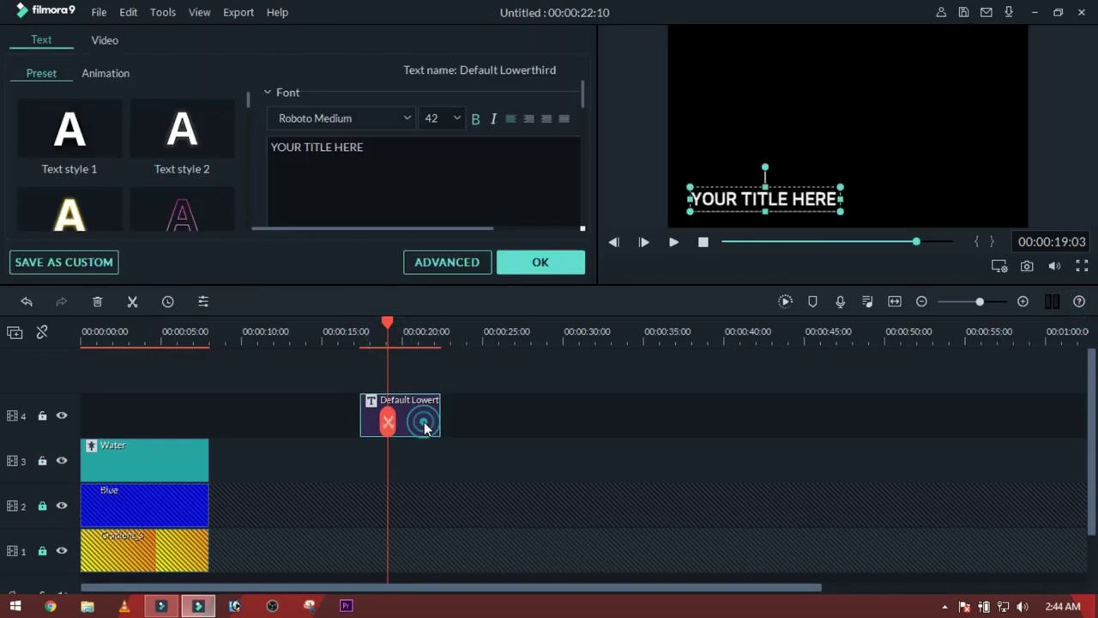
click(439, 264)
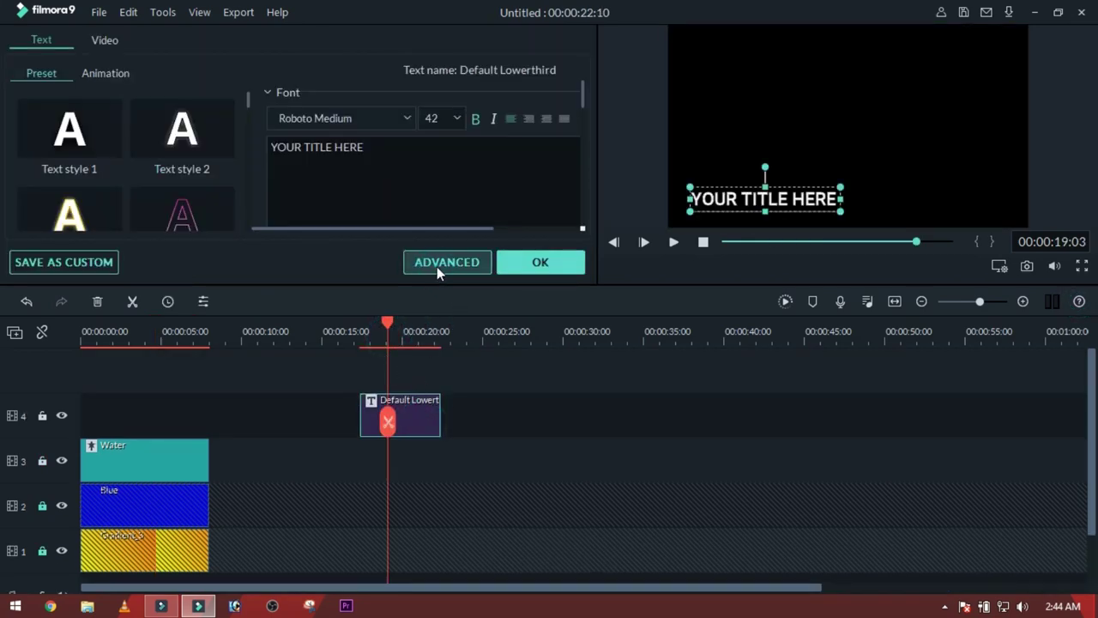
Replace the title text with LIQUID TEXT EFFECT and centre it in the frame.
click(222, 112)
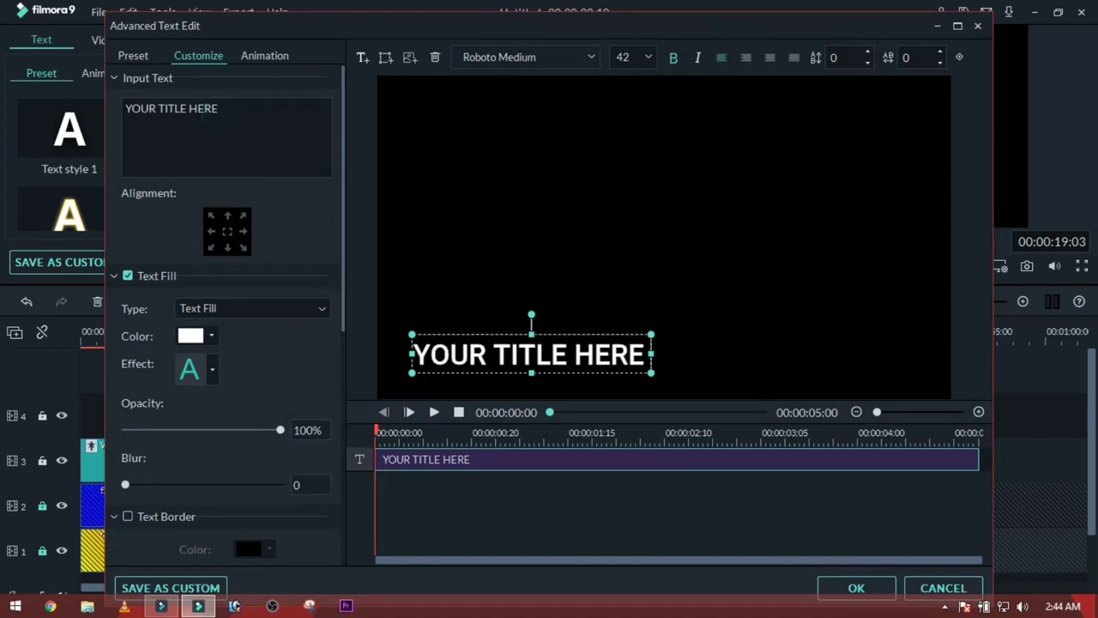
key(ctrl+a)
text(LIQ)
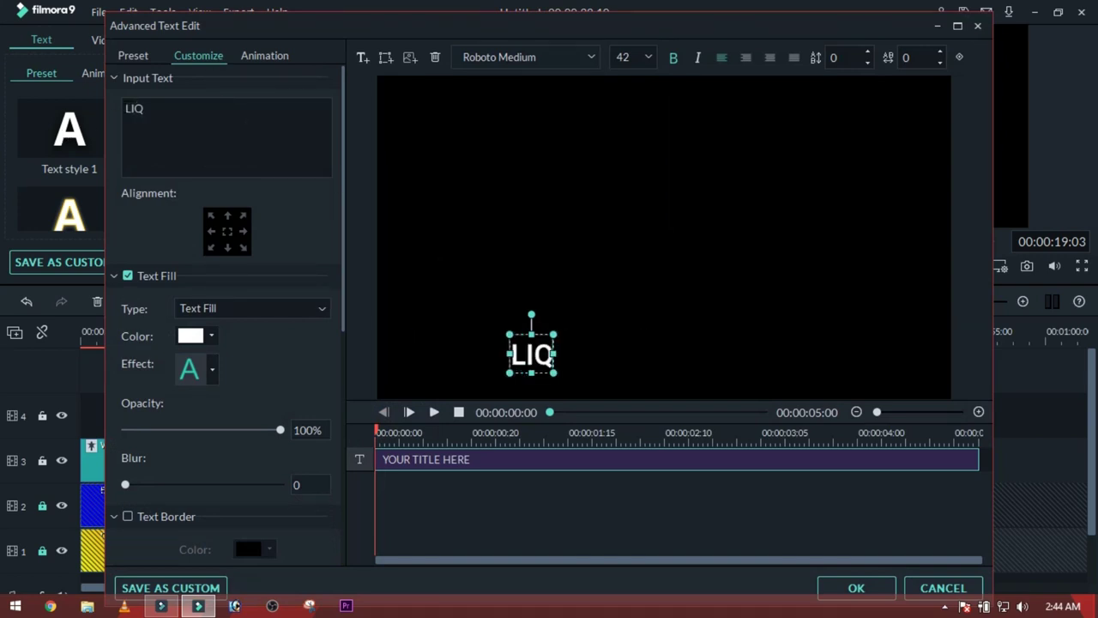
text(UID TEXT EFFECT)
key(BackSpace)
key(BackSpace)
key(BackSpace)
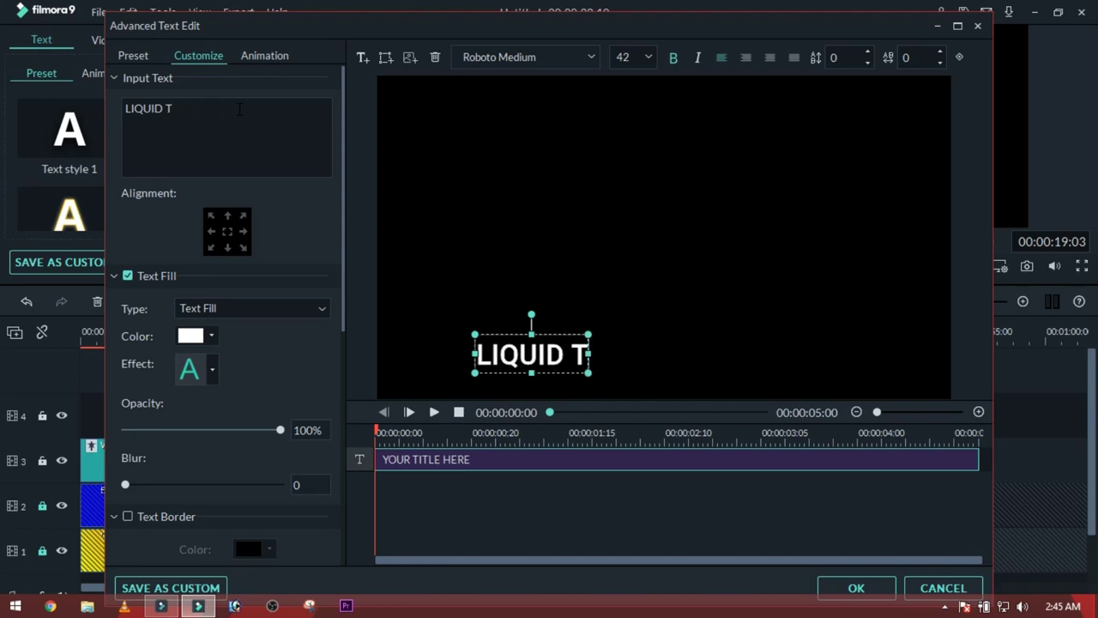
text(EXT EFFECT)
mouse_move(480, 333)
mouse_down()
mouse_move(592, 238)
mouse_move(612, 238)
mouse_up()
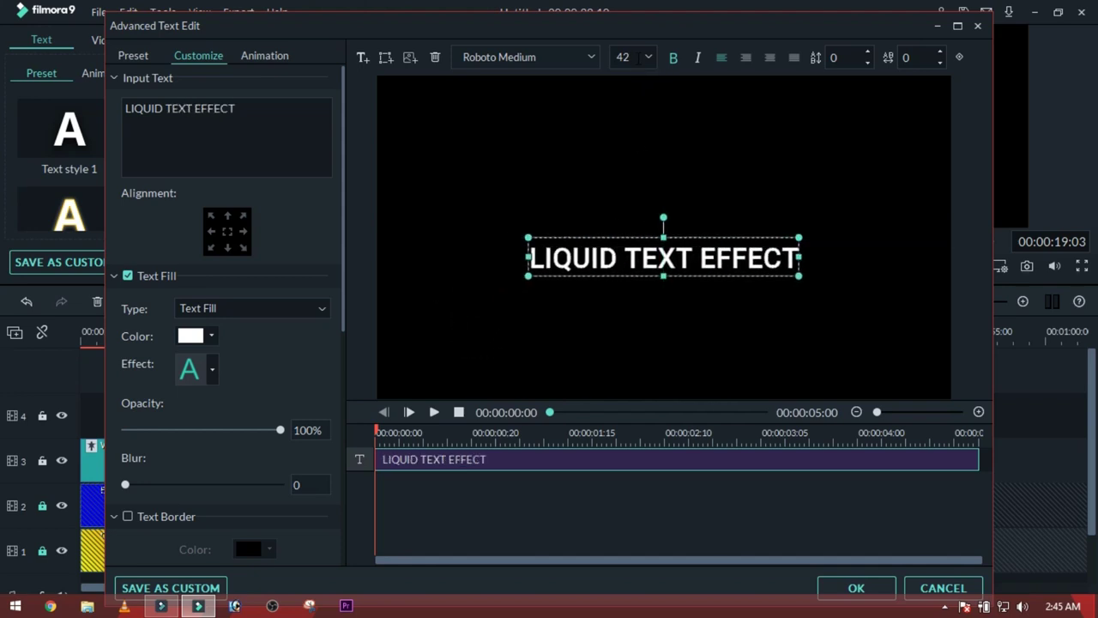
Enlarge the title text by picking a bigger font size from the size list.
click(650, 58)
click(649, 103)
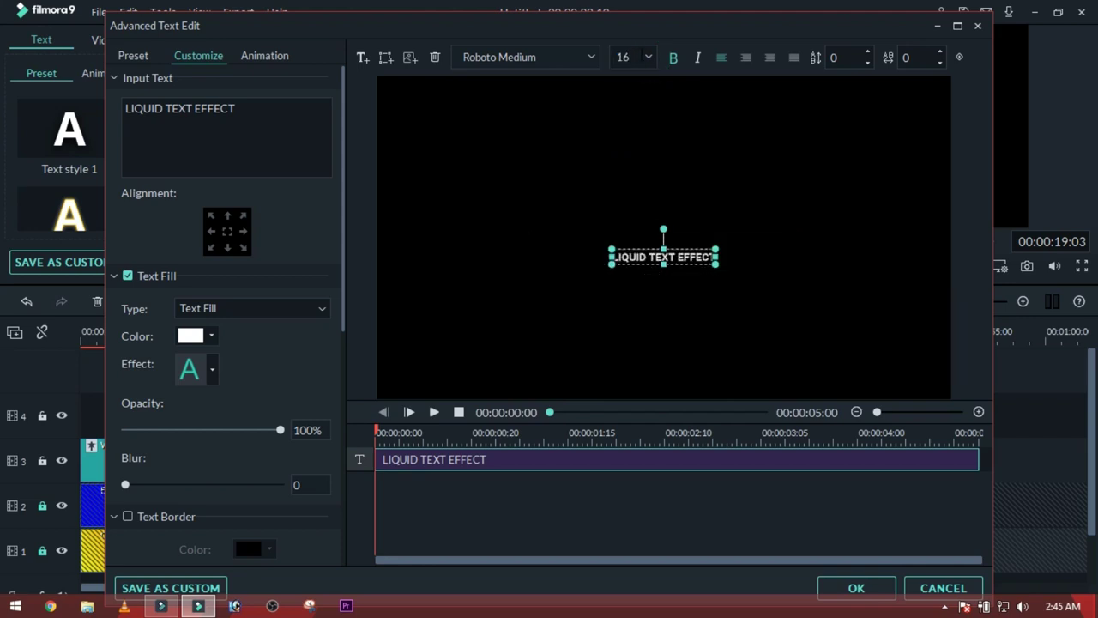
click(647, 59)
drag(658, 93, 655, 142)
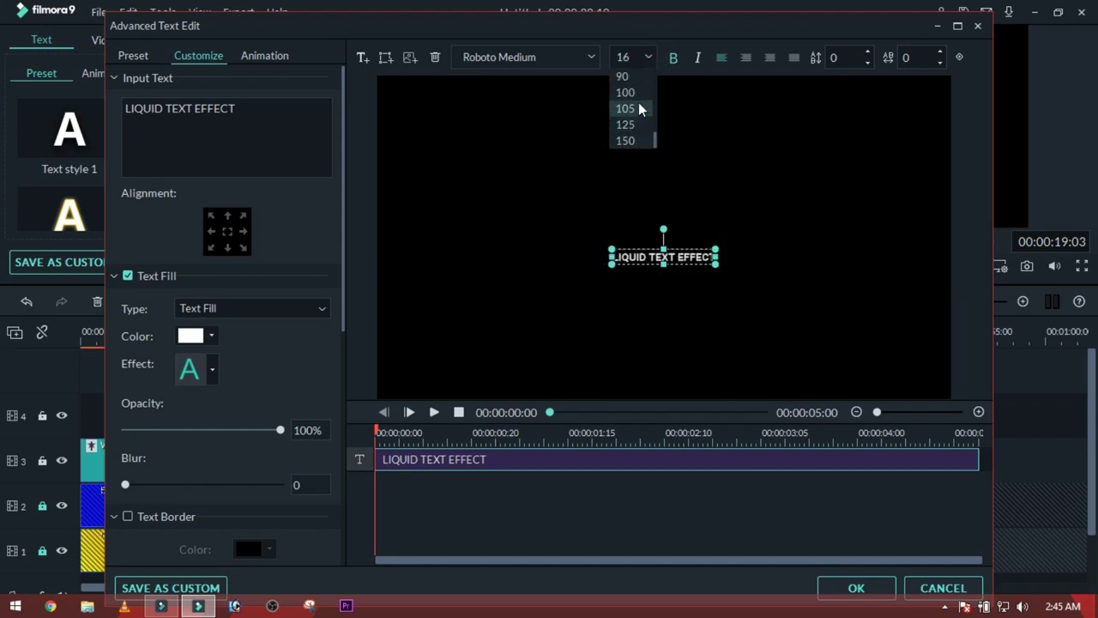
click(632, 79)
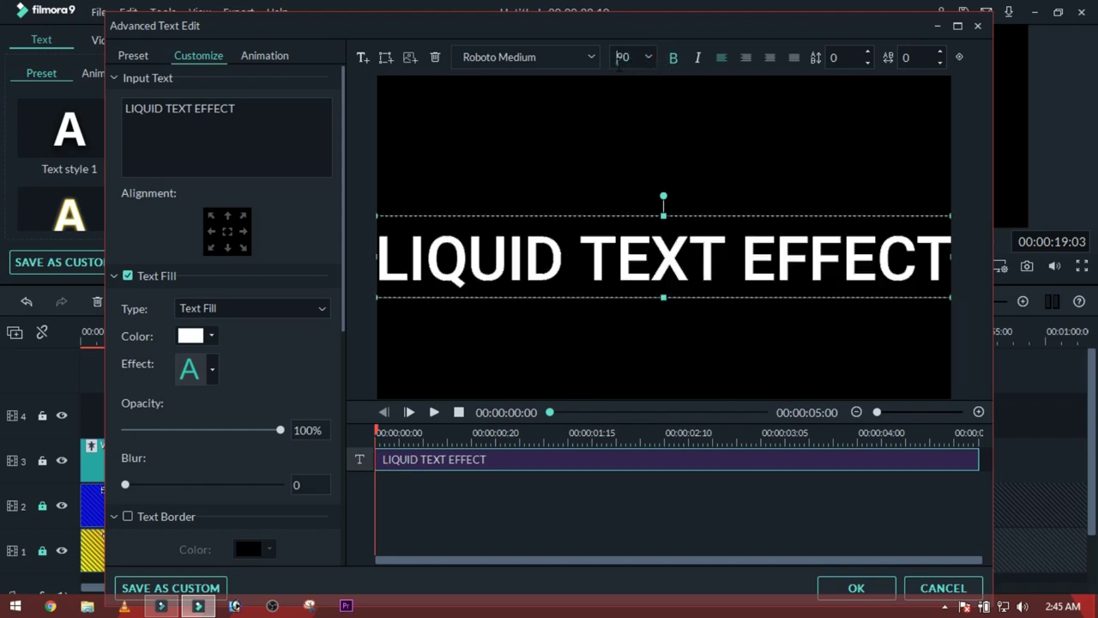
scroll(620, 58, up, 1)
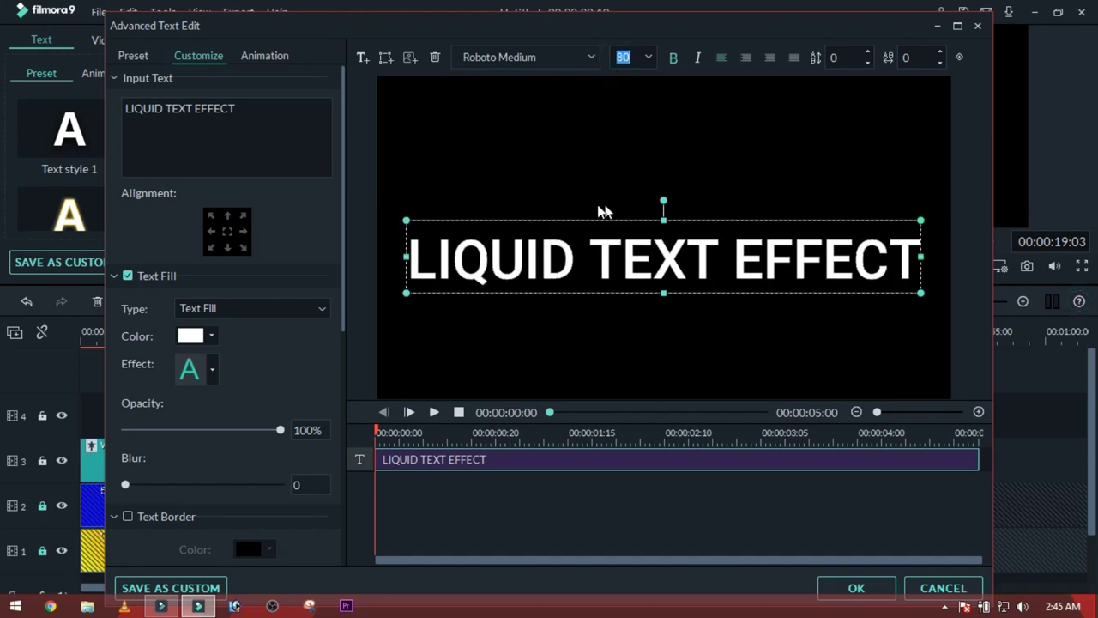
scroll(503, 57, down, 1)
scroll(502, 57, down, 1)
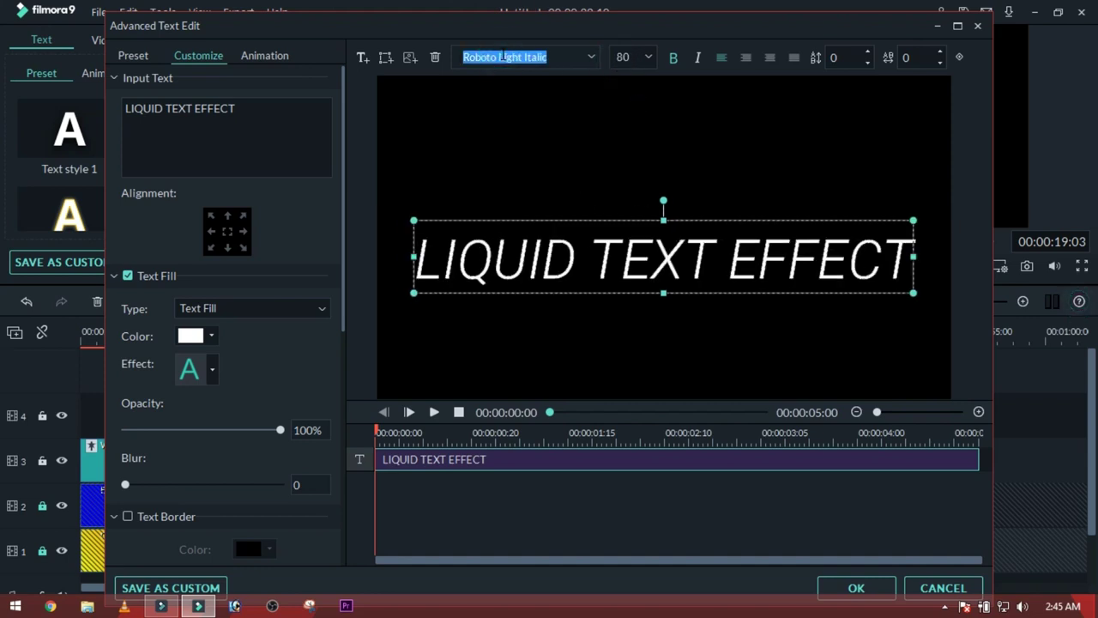
scroll(502, 56, down, 1)
scroll(502, 57, down, 1)
scroll(503, 56, down, 1)
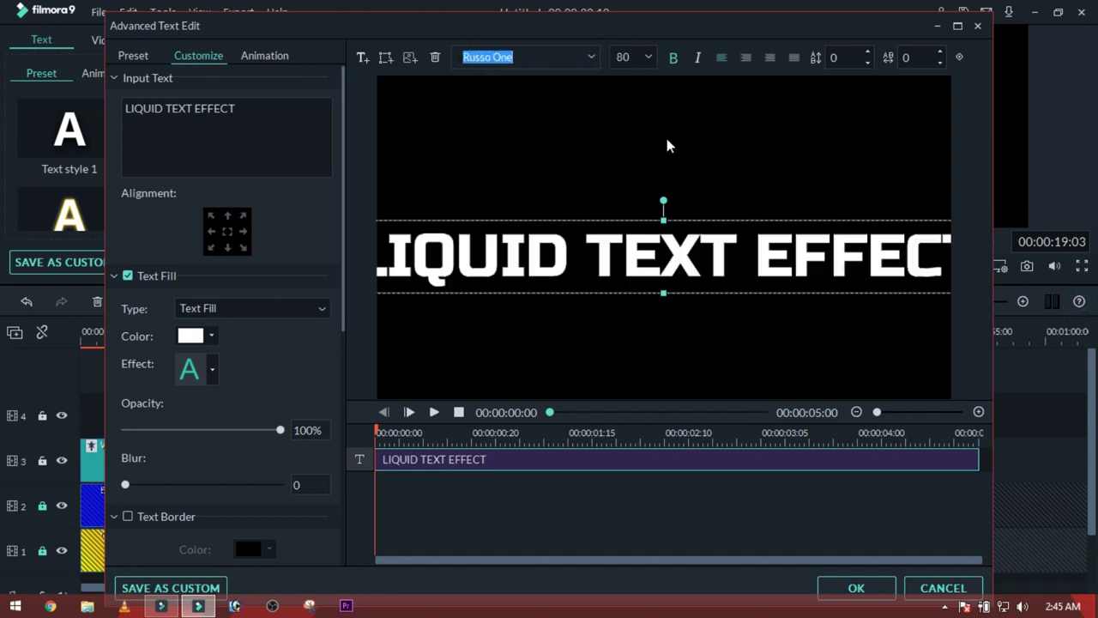
Reduce the font size to 72 so the text fits, and nudge the title slightly up.
click(674, 58)
click(623, 56)
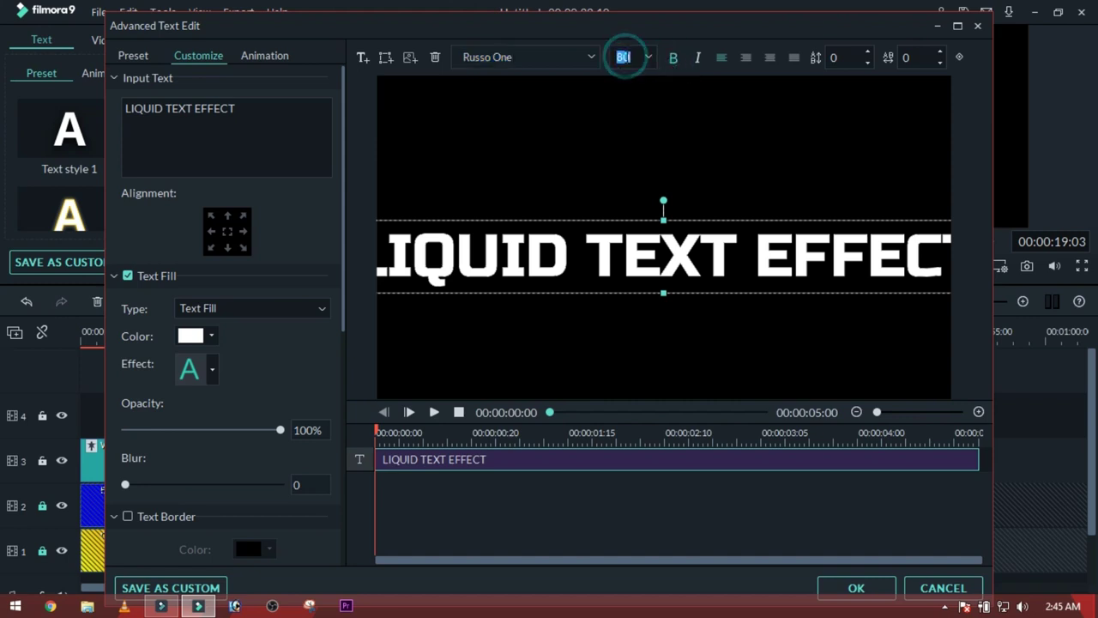
scroll(623, 57, down, 9)
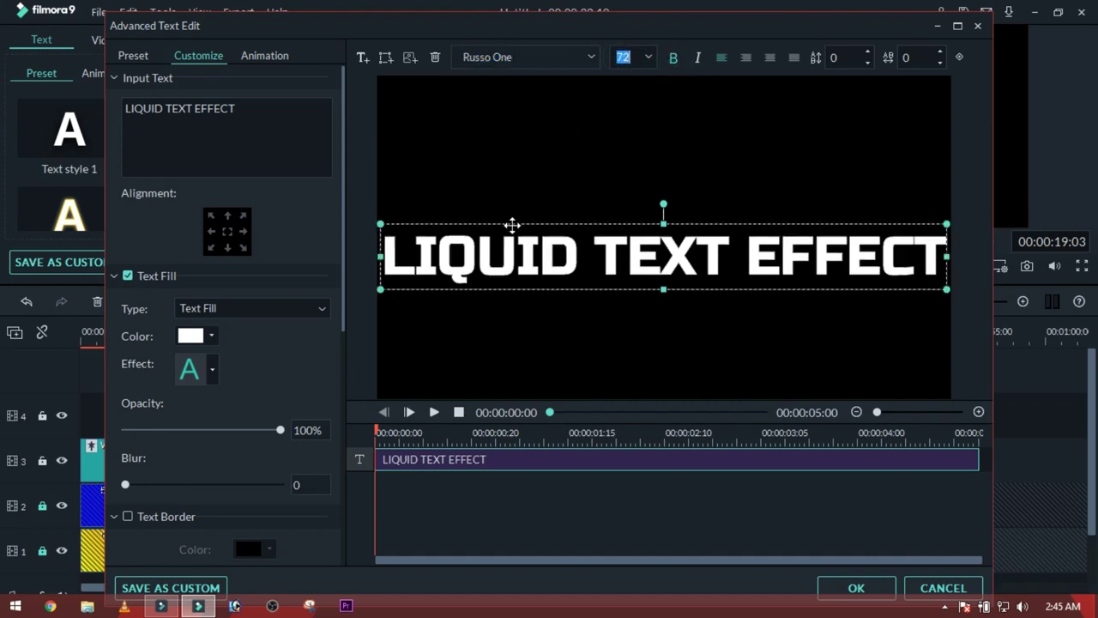
drag(512, 225, 516, 209)
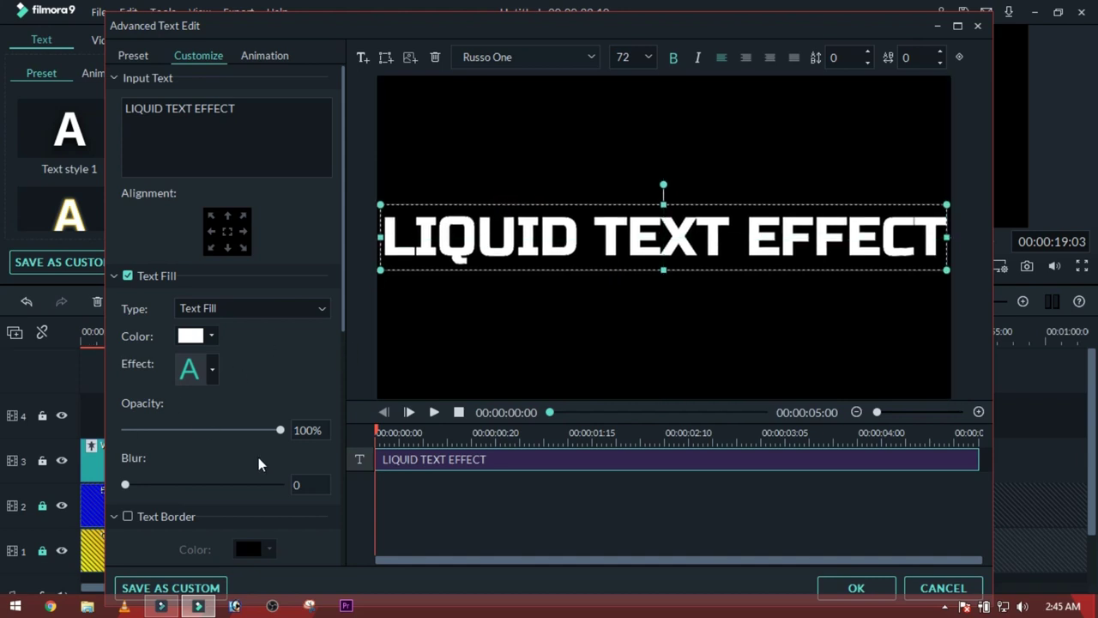
Apply the title styling and capture a Snapshot_1 still of the preview into Project Media.
click(857, 587)
click(535, 265)
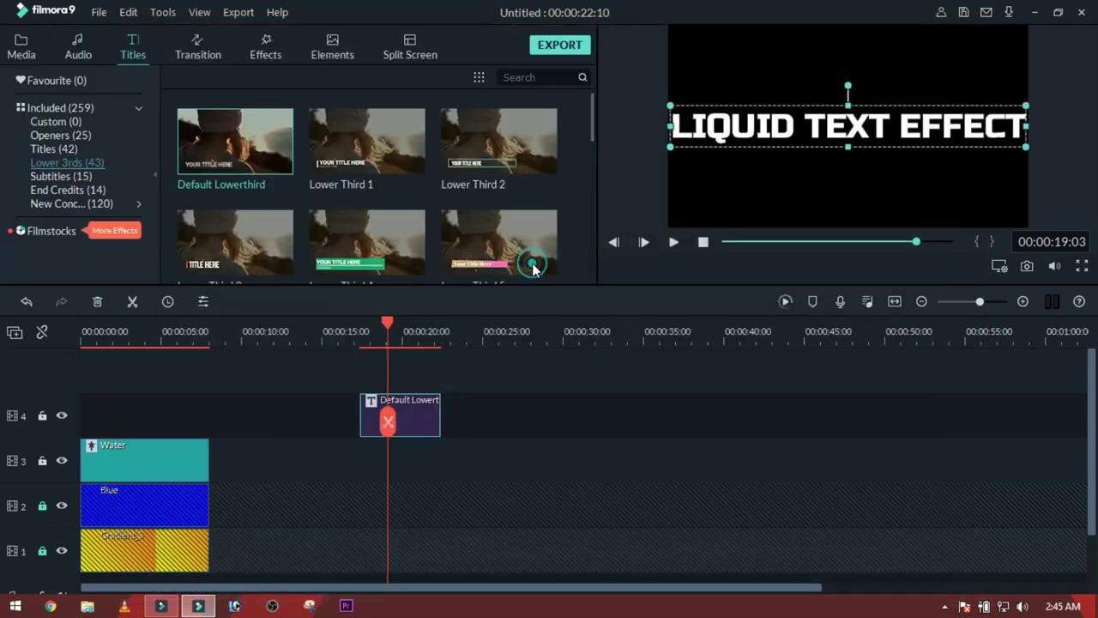
click(10, 49)
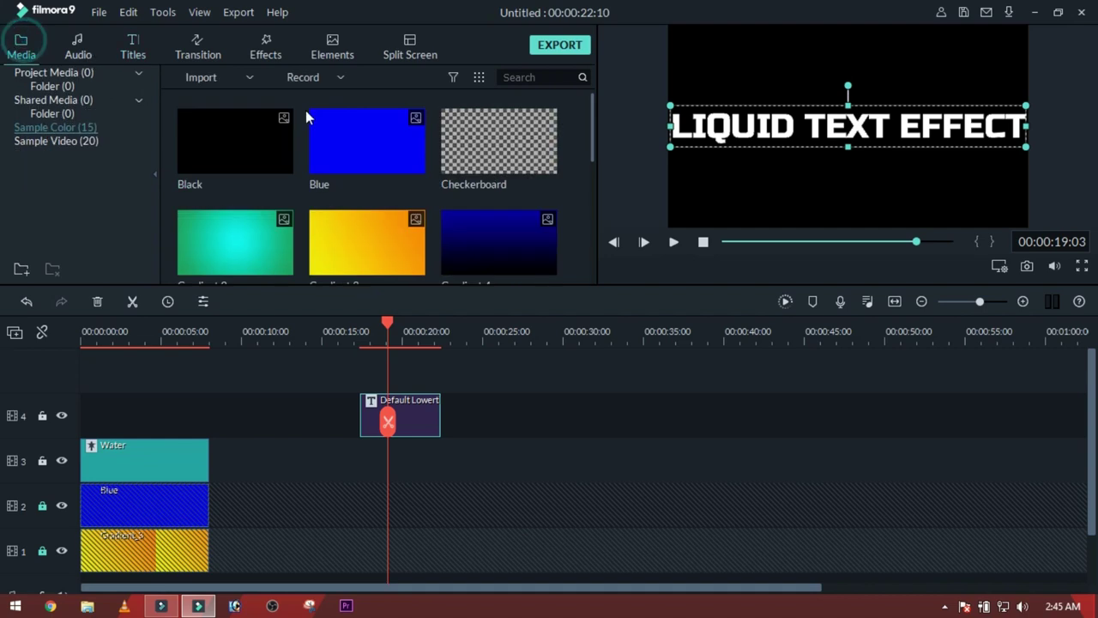
click(53, 74)
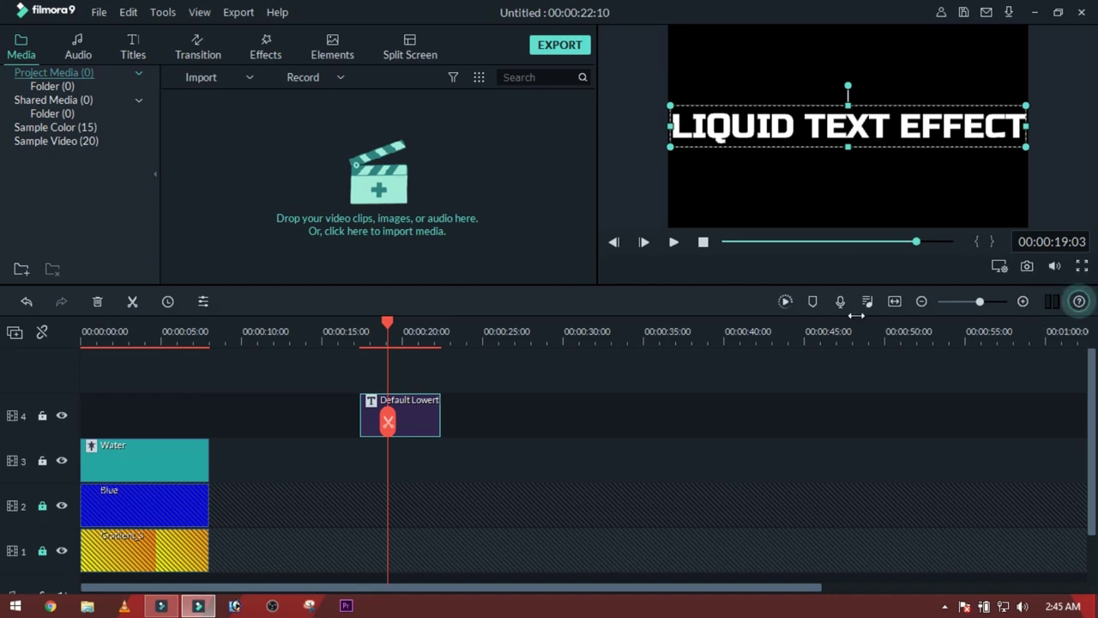
click(1027, 267)
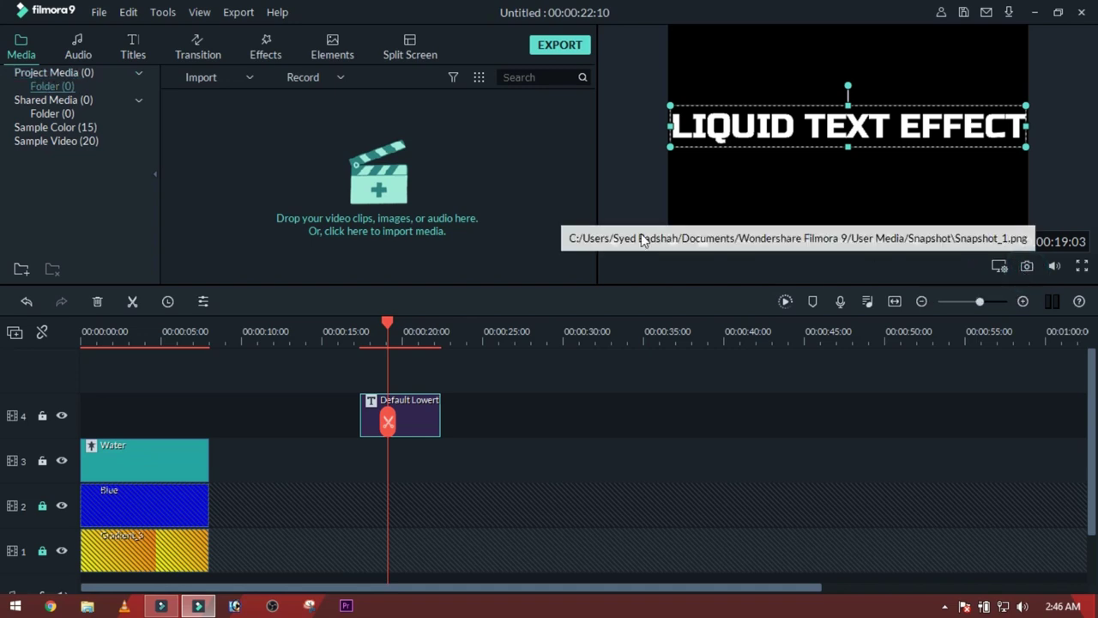
Delete the old title clip and place Snapshot_1 on track 4 starting at 0 seconds.
click(254, 164)
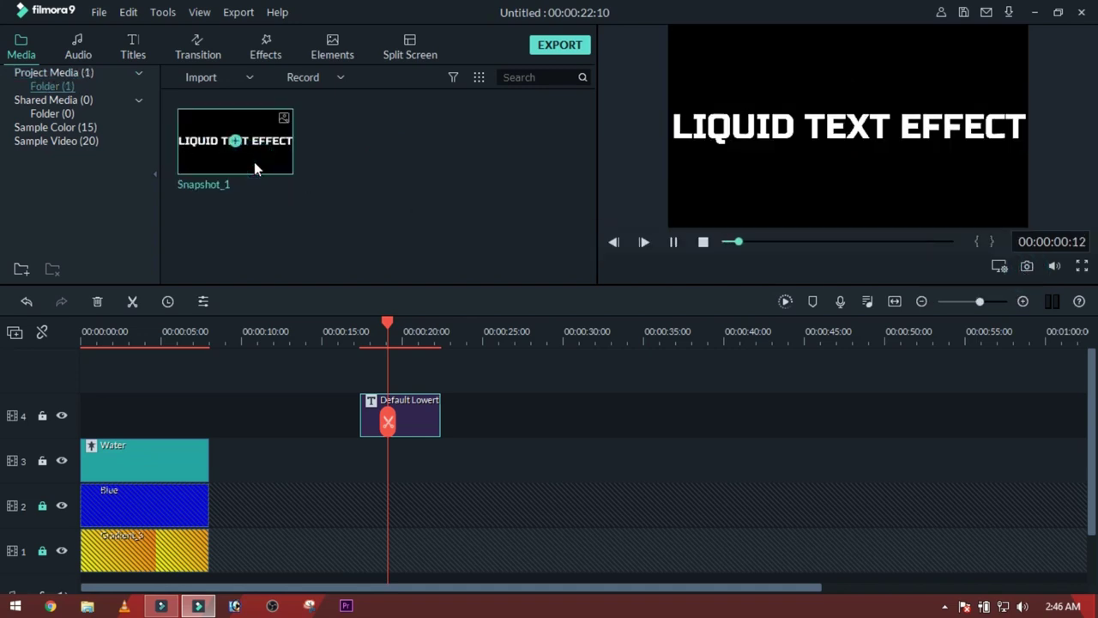
key(space)
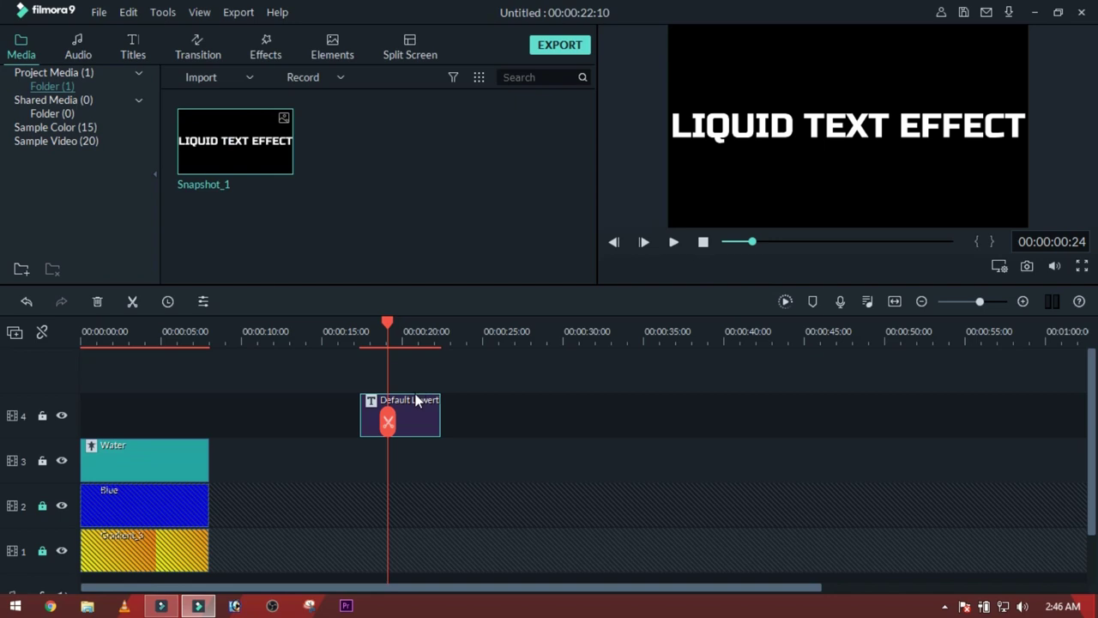
click(414, 396)
key(Delete)
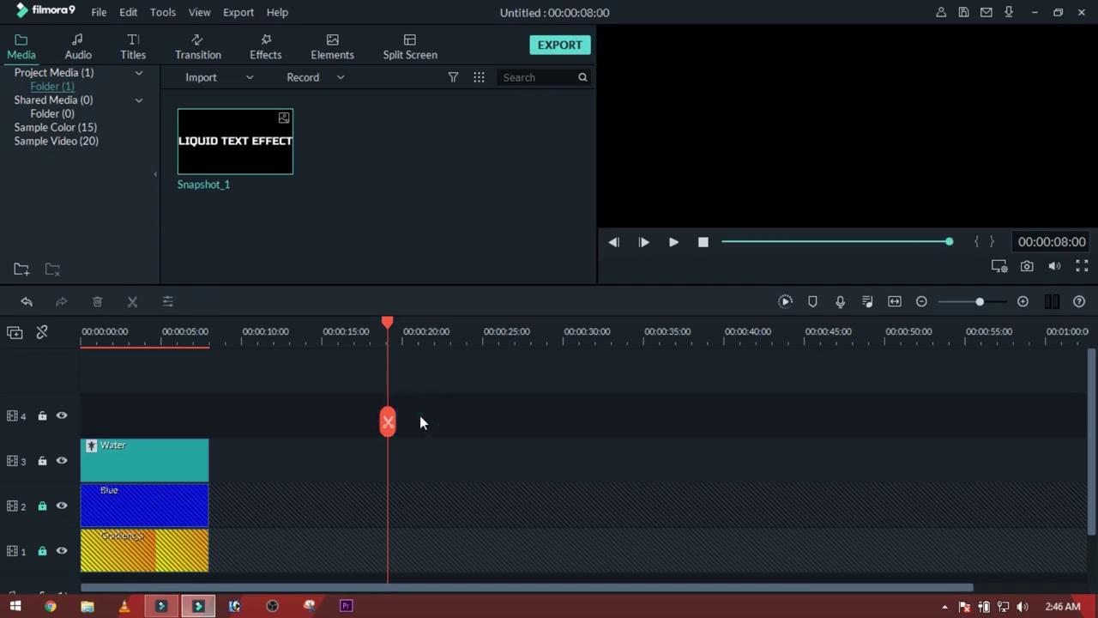
click(206, 157)
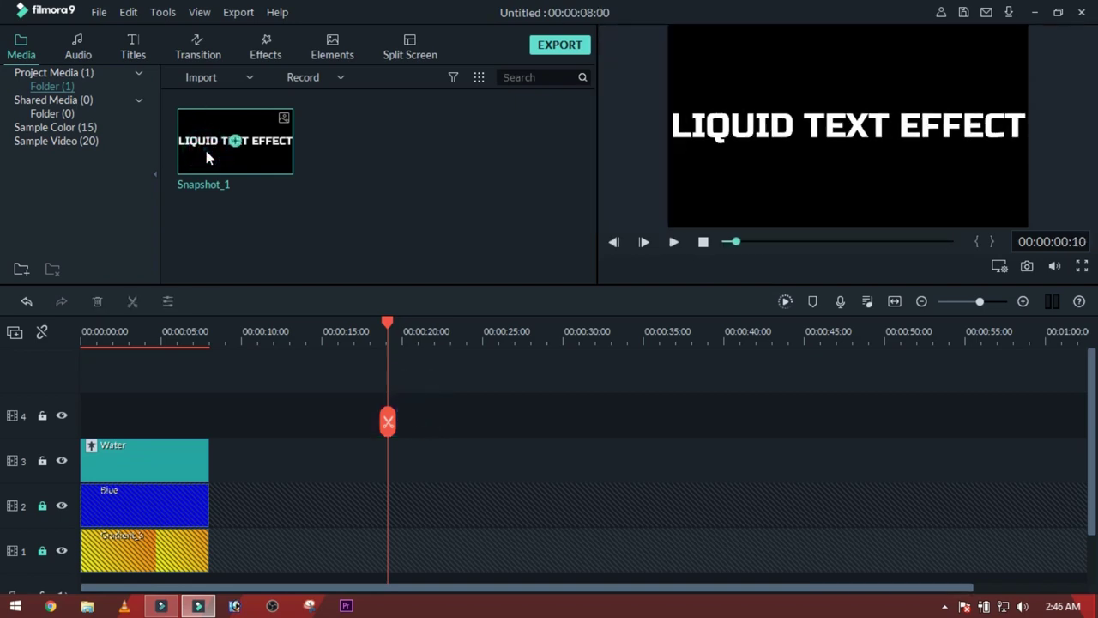
drag(206, 150, 87, 430)
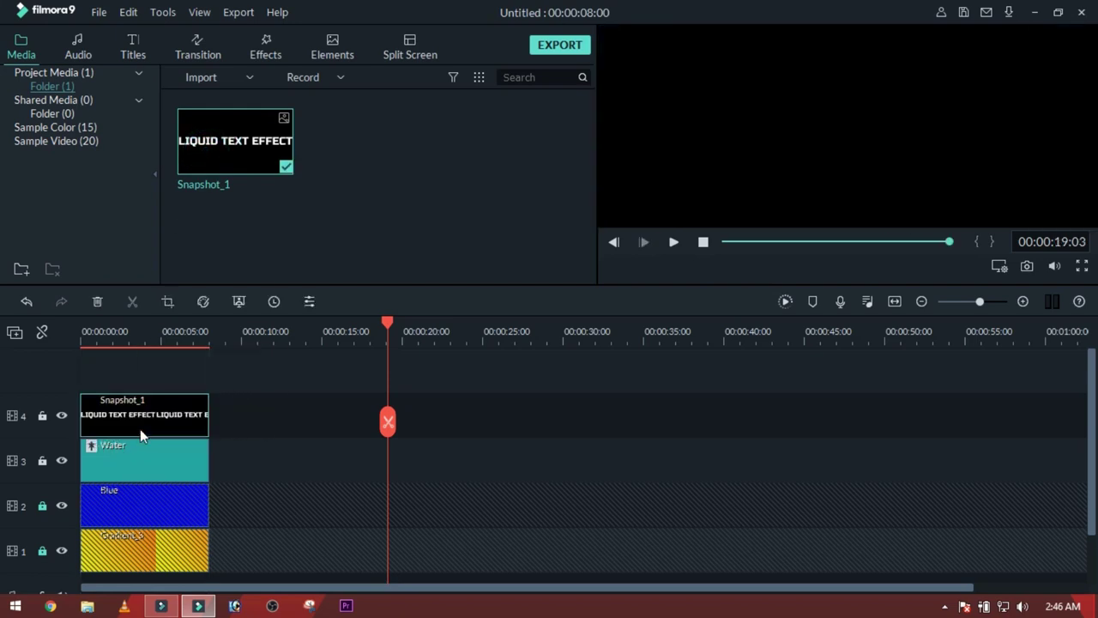
click(122, 331)
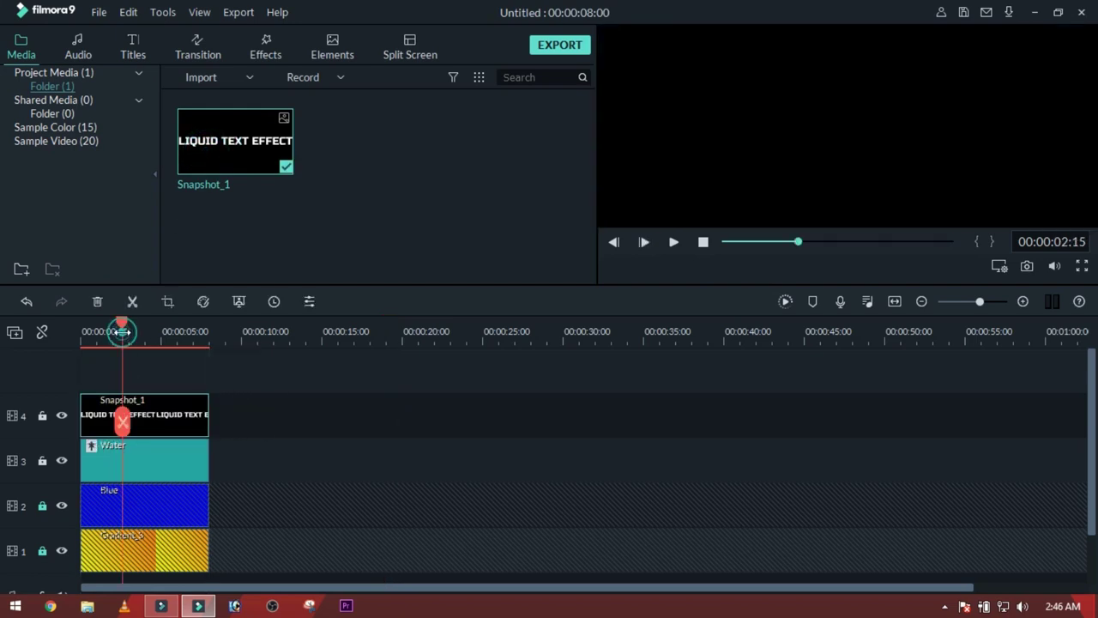
Set Snapshot_1's Compositing blending mode to Darken and apply it.
double_click(162, 419)
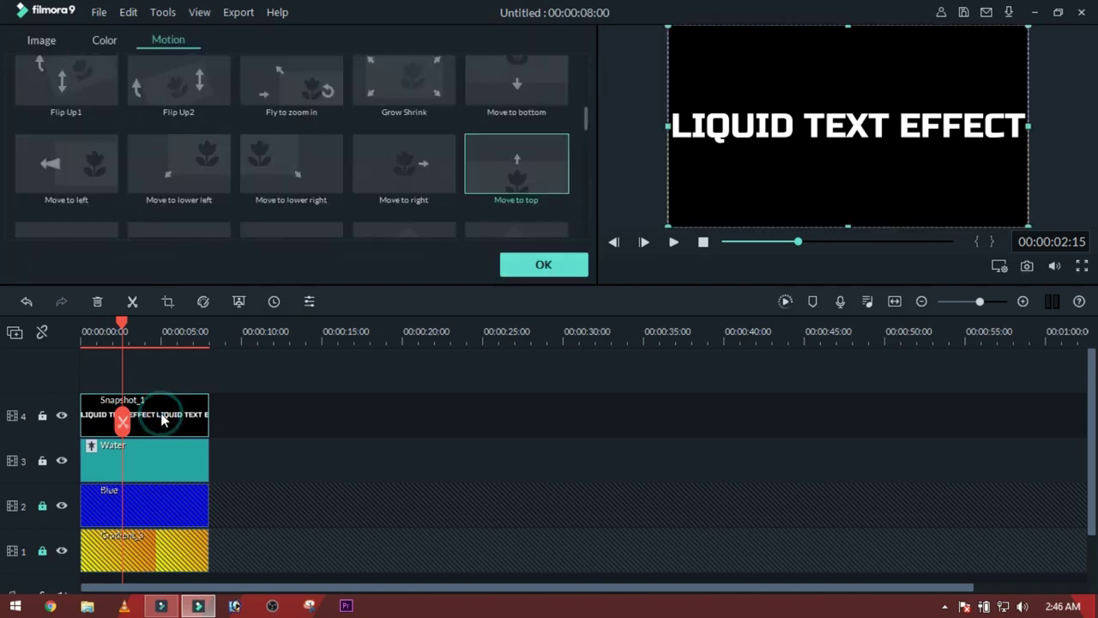
click(41, 40)
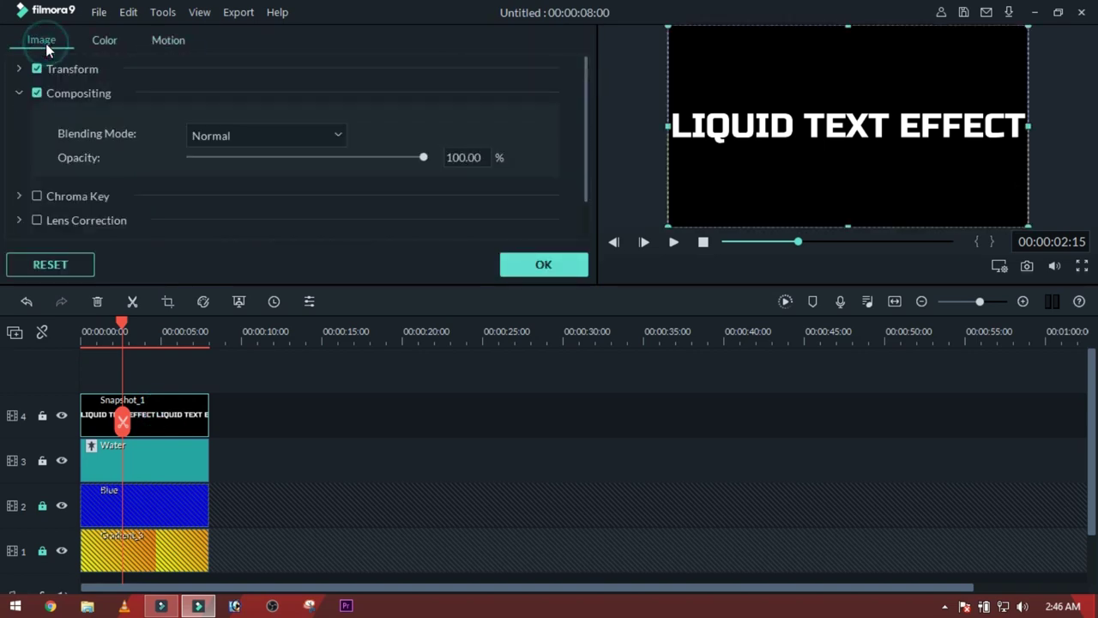
click(19, 93)
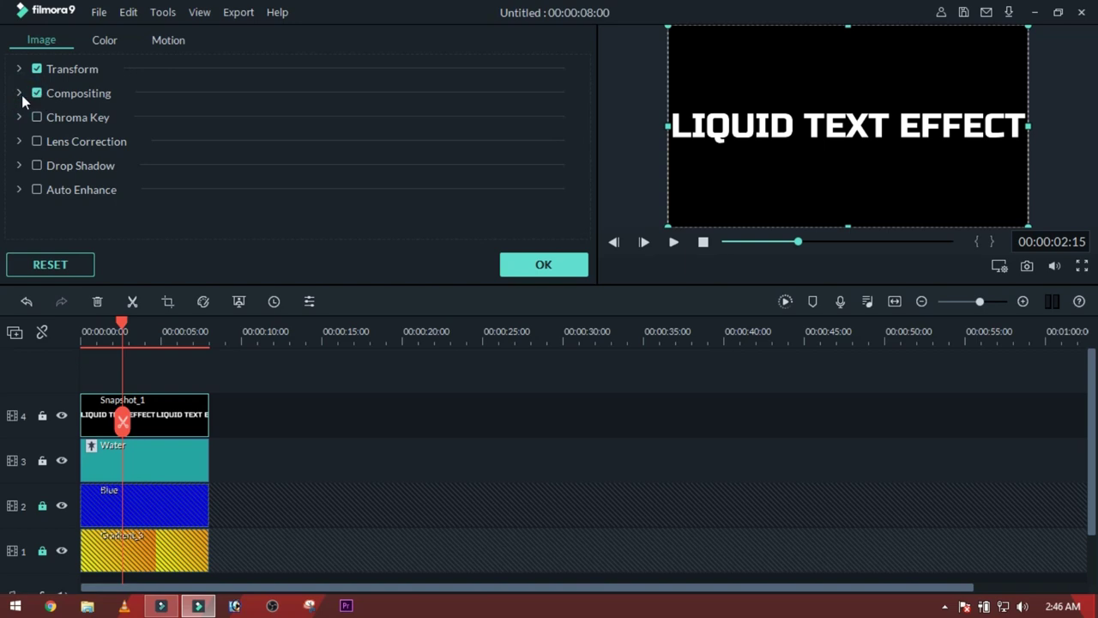
click(22, 94)
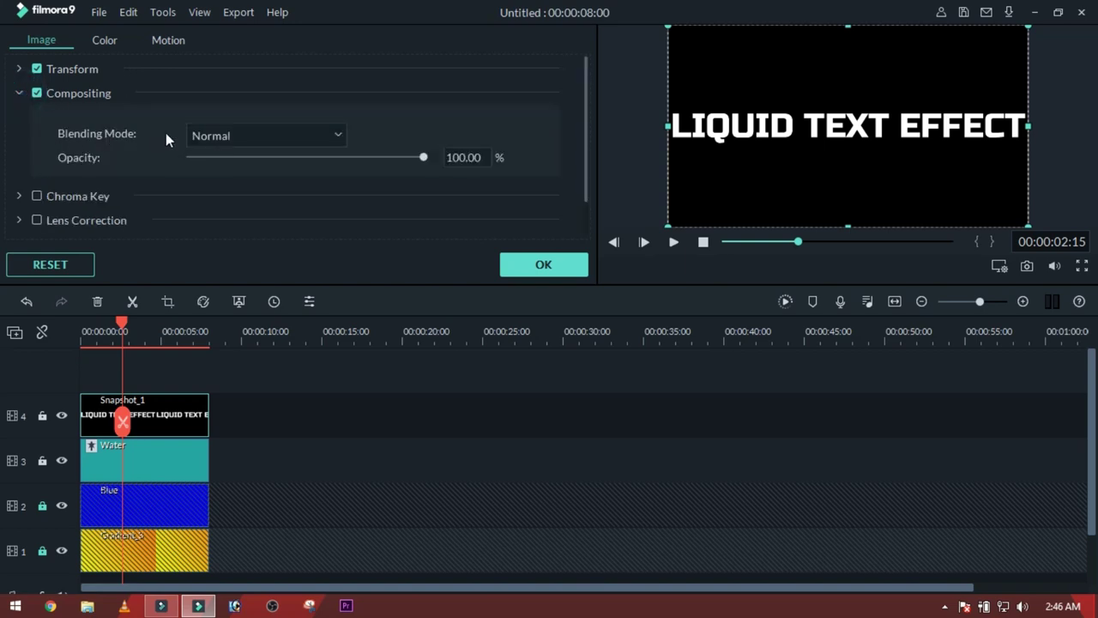
click(215, 138)
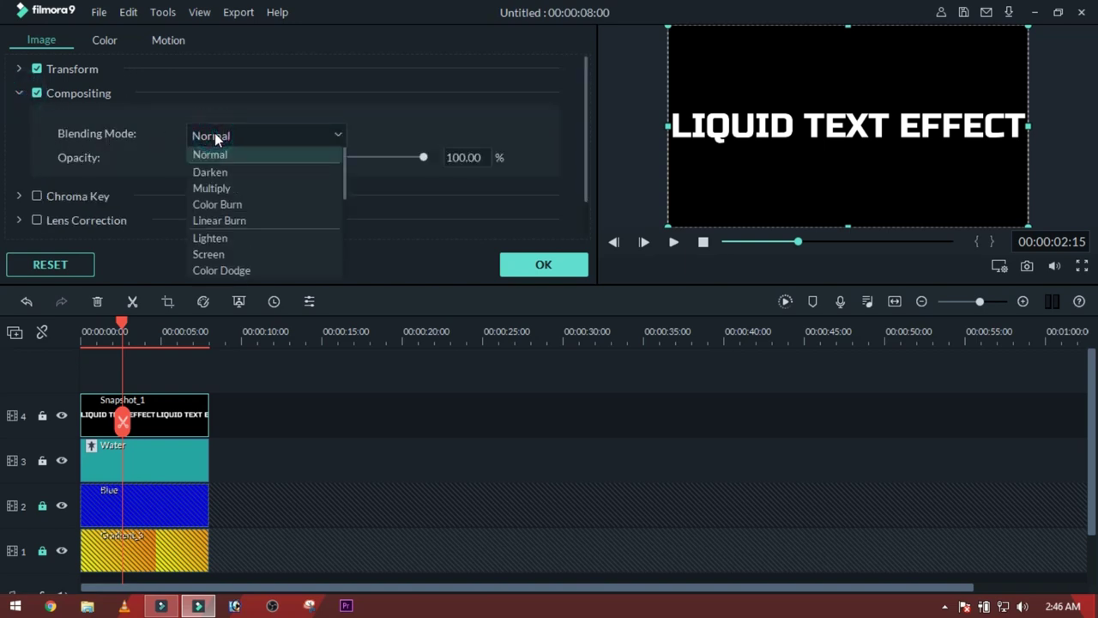
click(231, 176)
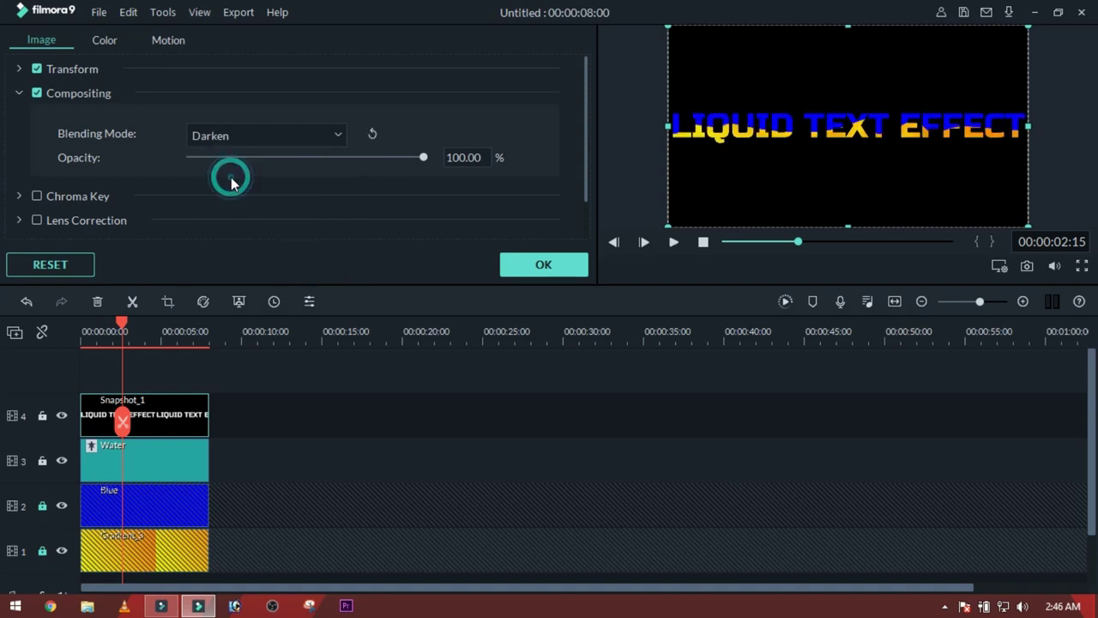
click(525, 269)
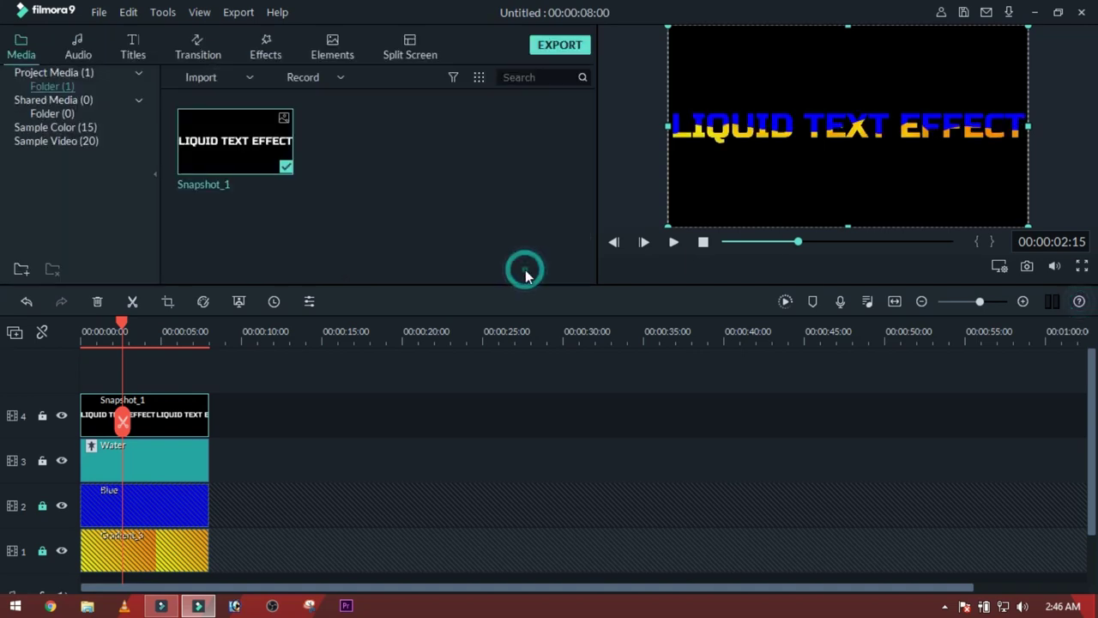
click(726, 243)
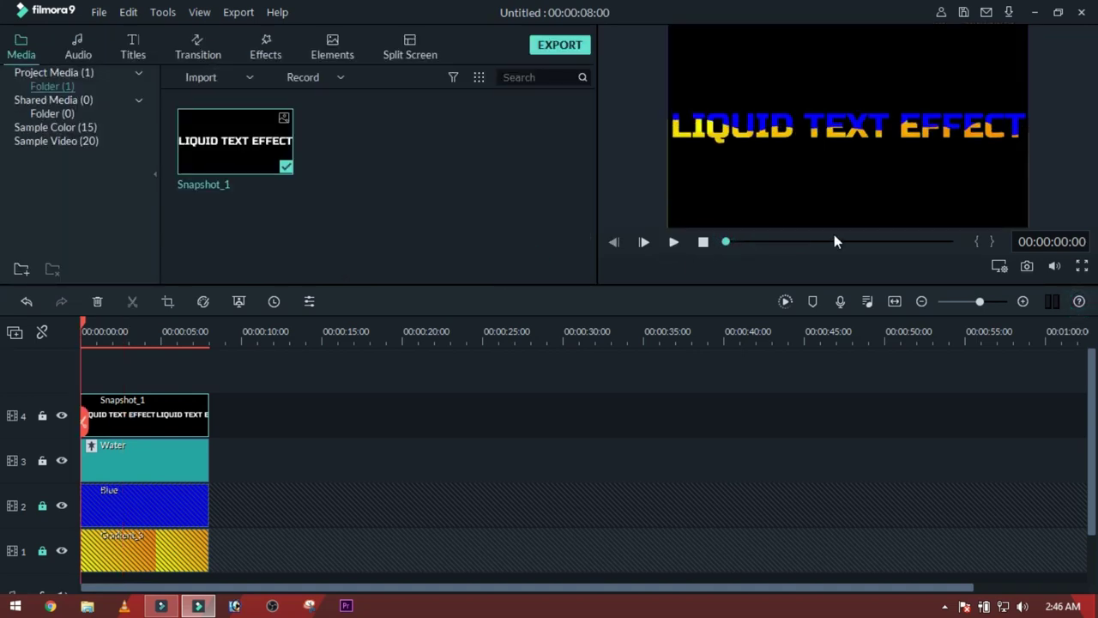
key(space)
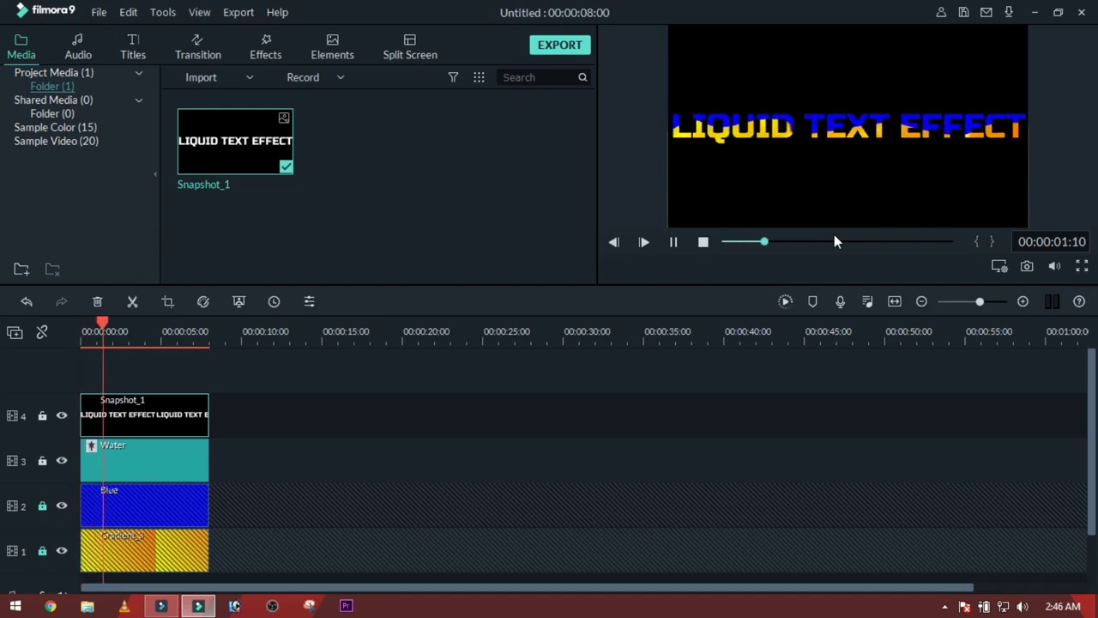